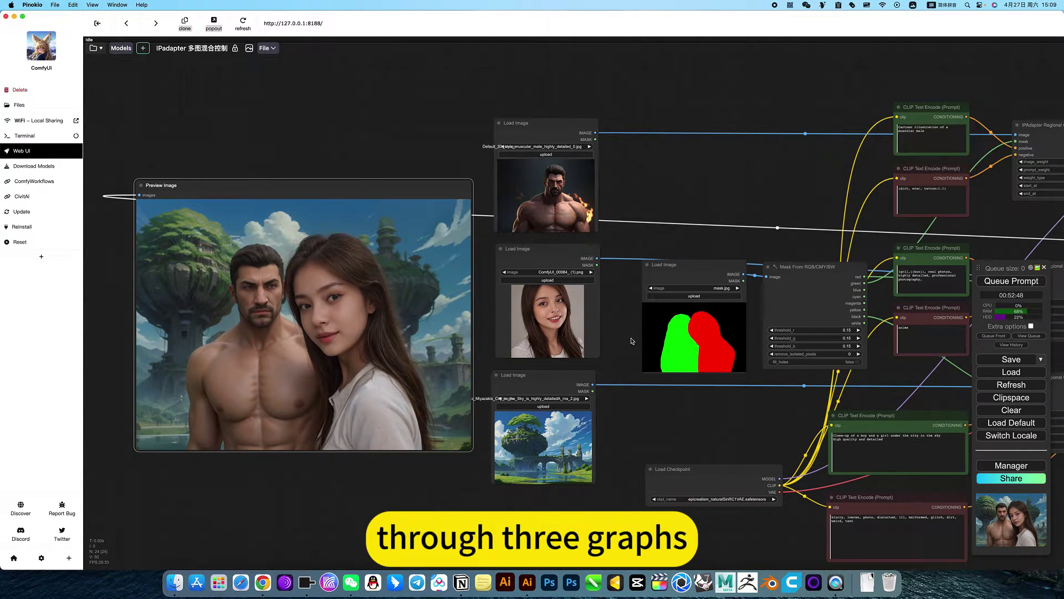
{"action": "scroll", "coordinate": [643, 341], "scroll_direction": "up", "scroll_amount": 1}
{"action": "scroll", "coordinate": [643, 343], "scroll_direction": "up", "scroll_amount": 3}
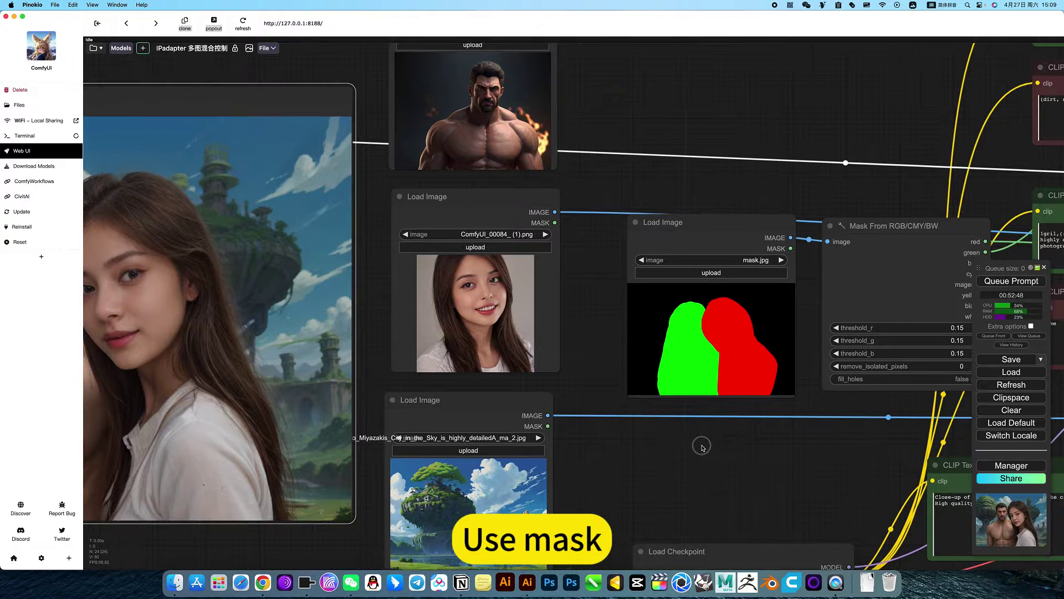
Pan across the IPAdapter workflow graph to the source images and regional conditioning nodes.
{"action": "left_click_drag", "start_coordinate": [744, 442], "coordinate": [706, 447]}
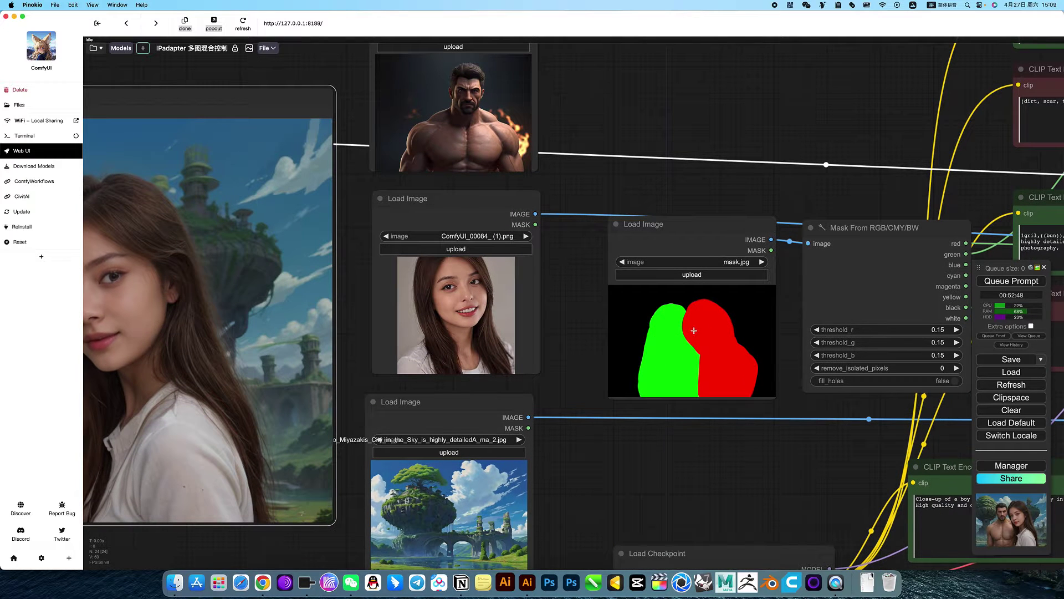
{"action": "scroll", "coordinate": [706, 367], "scroll_direction": "down", "scroll_amount": 3}
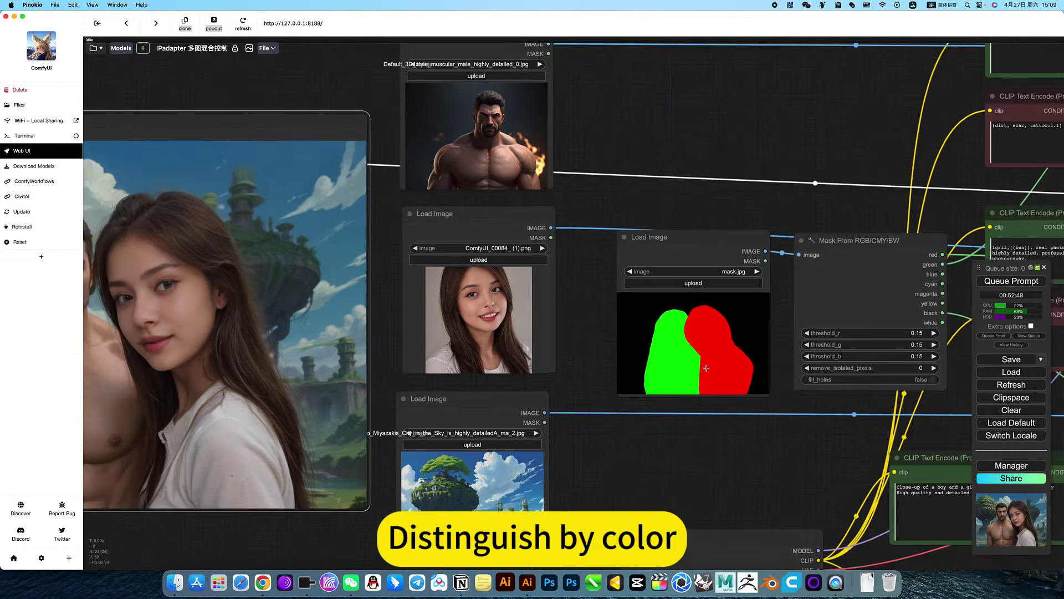
{"action": "left_click_drag", "start_coordinate": [707, 367], "coordinate": [307, 293]}
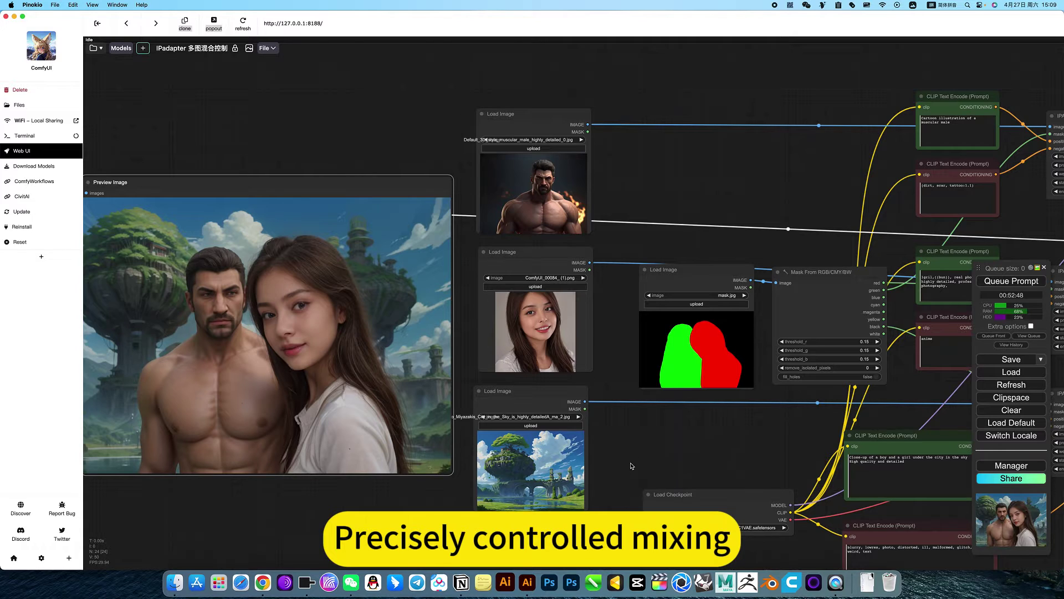
{"action": "scroll", "coordinate": [631, 465], "scroll_direction": "up", "scroll_amount": 4}
{"action": "left_click_drag", "start_coordinate": [632, 466], "coordinate": [559, 313]}
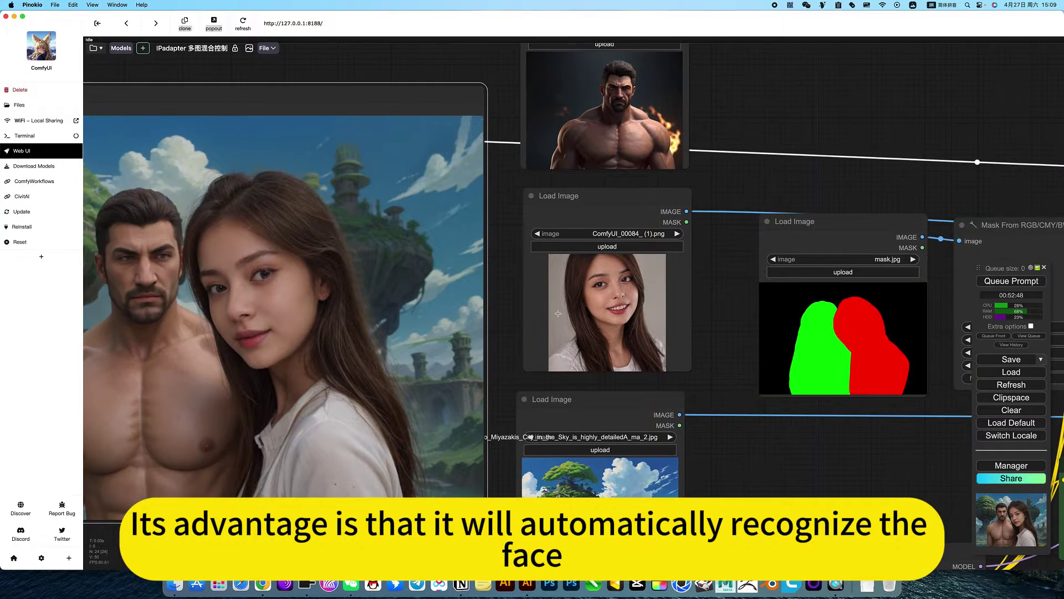
{"action": "scroll", "coordinate": [558, 314], "scroll_direction": "up", "scroll_amount": 2}
{"action": "scroll", "coordinate": [758, 333], "scroll_direction": "down", "scroll_amount": 4}
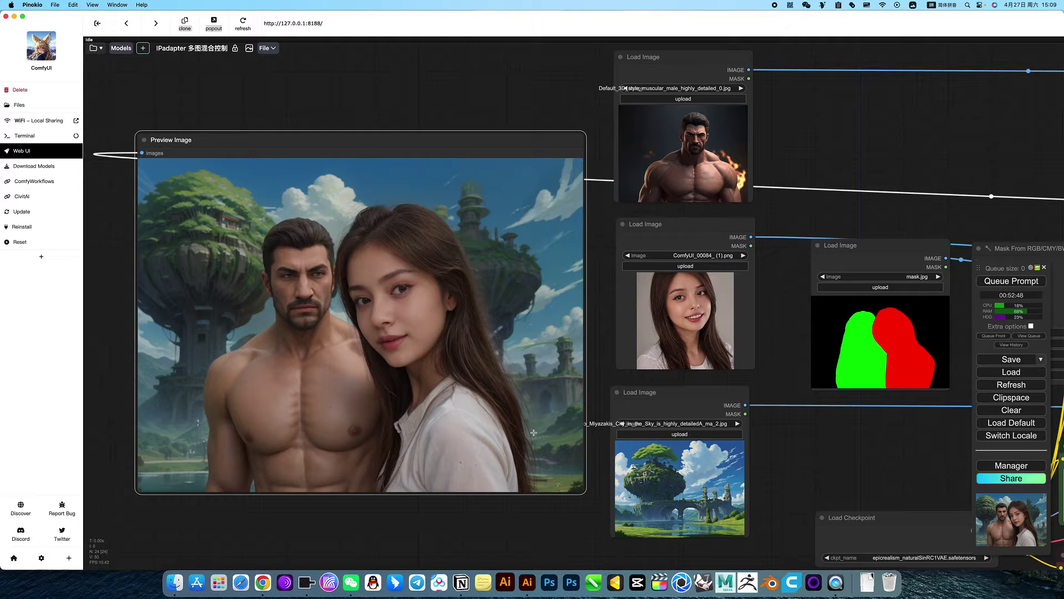
{"action": "scroll", "coordinate": [495, 271], "scroll_direction": "up", "scroll_amount": 5}
{"action": "scroll", "coordinate": [495, 271], "scroll_direction": "up", "scroll_amount": 3}
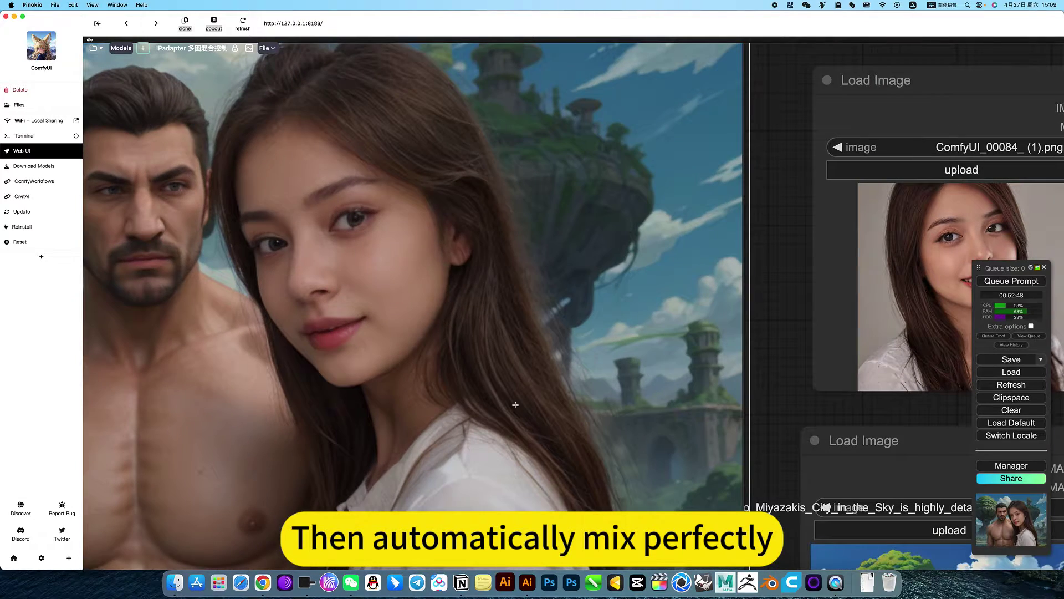
{"action": "scroll", "coordinate": [515, 404], "scroll_direction": "down", "scroll_amount": 3}
{"action": "scroll", "coordinate": [665, 403], "scroll_direction": "down", "scroll_amount": 3}
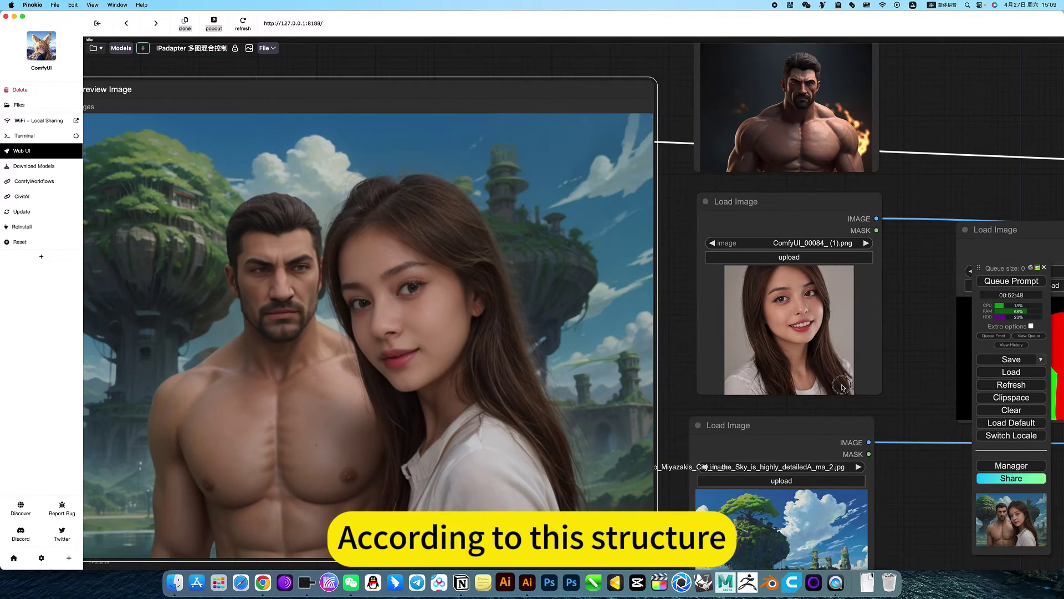
{"action": "scroll", "coordinate": [843, 387], "scroll_direction": "down", "scroll_amount": 4}
{"action": "scroll", "coordinate": [783, 349], "scroll_direction": "down", "scroll_amount": 2}
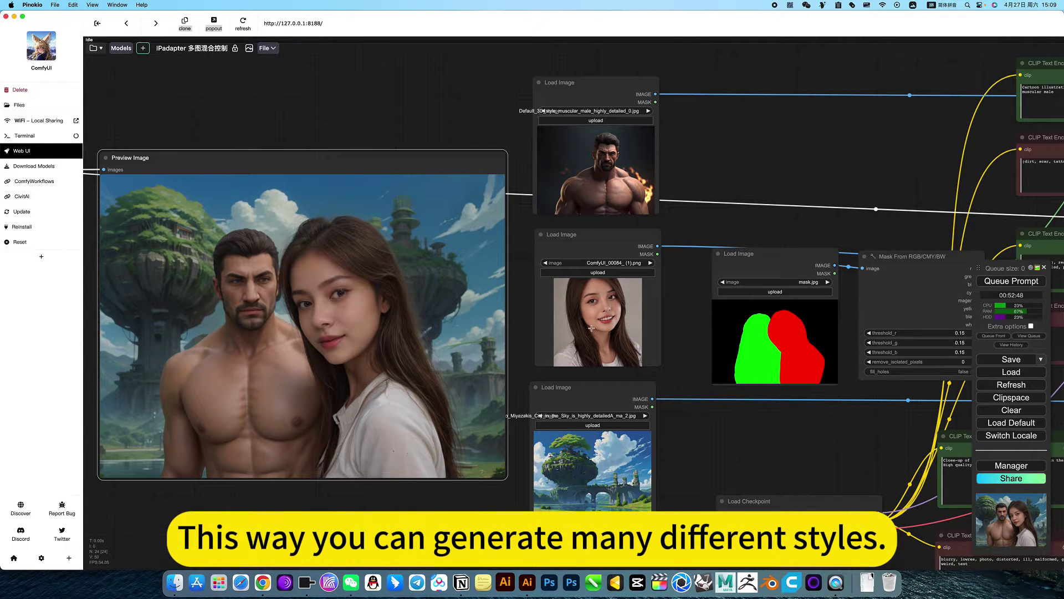
{"action": "scroll", "coordinate": [705, 175], "scroll_direction": "up", "scroll_amount": 5}
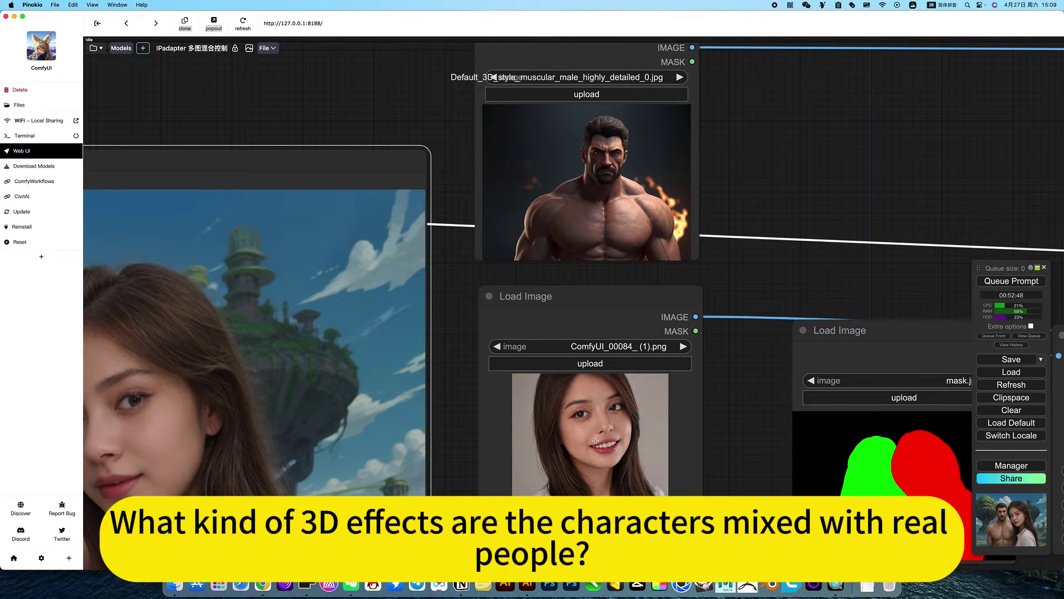
{"action": "scroll", "coordinate": [723, 434], "scroll_direction": "down", "scroll_amount": 4}
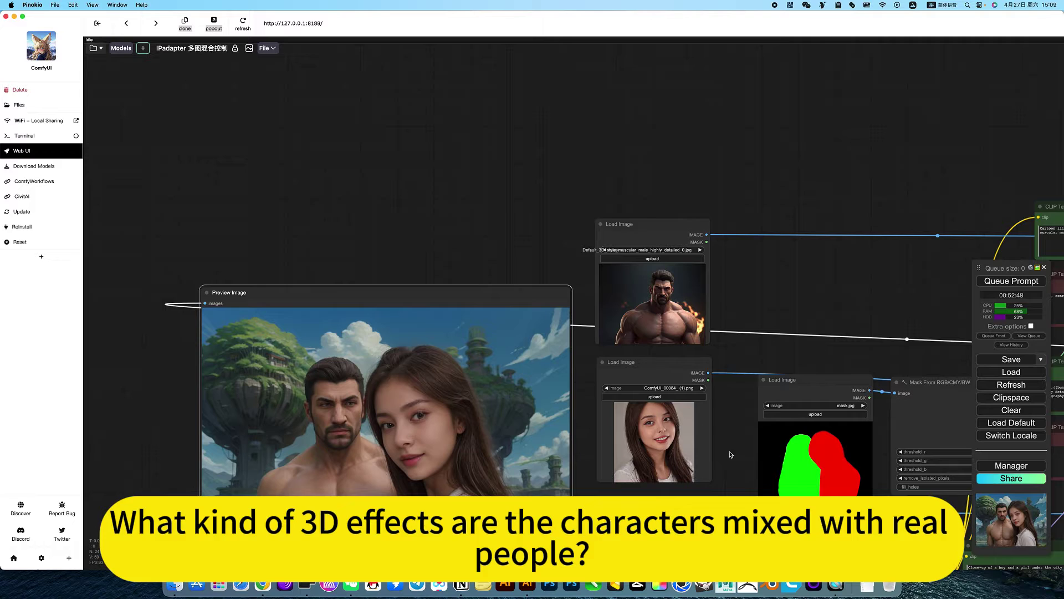
{"action": "scroll", "coordinate": [728, 399], "scroll_direction": "down", "scroll_amount": 3}
{"action": "mouse_move", "coordinate": [735, 374]}
{"action": "left_mouse_down"}
{"action": "mouse_move", "coordinate": [736, 346]}
{"action": "mouse_move", "coordinate": [722, 353]}
{"action": "left_mouse_up"}
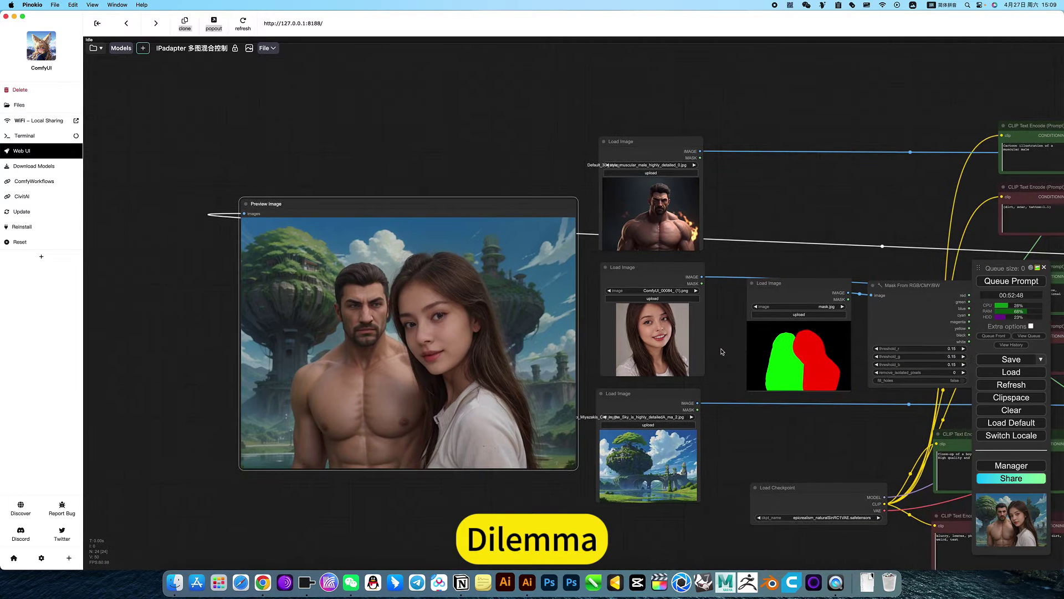
{"action": "mouse_move", "coordinate": [760, 440]}
{"action": "left_mouse_down"}
{"action": "mouse_move", "coordinate": [729, 443]}
{"action": "mouse_move", "coordinate": [772, 385]}
{"action": "mouse_move", "coordinate": [695, 313]}
{"action": "left_mouse_up"}
{"action": "scroll", "coordinate": [691, 301], "scroll_direction": "up", "scroll_amount": 4}
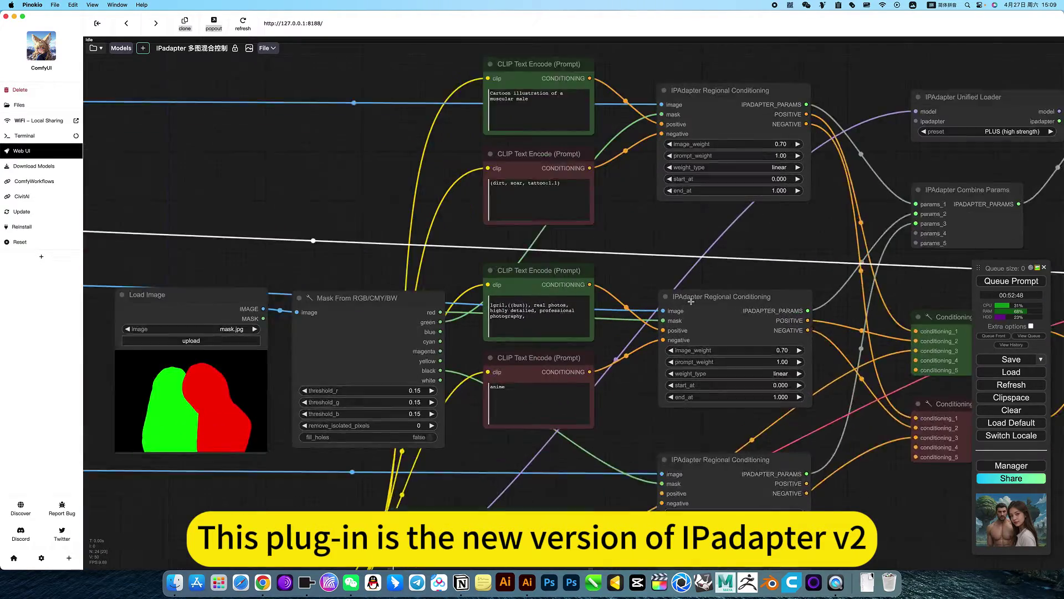
{"action": "scroll", "coordinate": [690, 301], "scroll_direction": "up", "scroll_amount": 4}
{"action": "scroll", "coordinate": [689, 303], "scroll_direction": "up", "scroll_amount": 3}
{"action": "scroll", "coordinate": [715, 304], "scroll_direction": "down", "scroll_amount": 3}
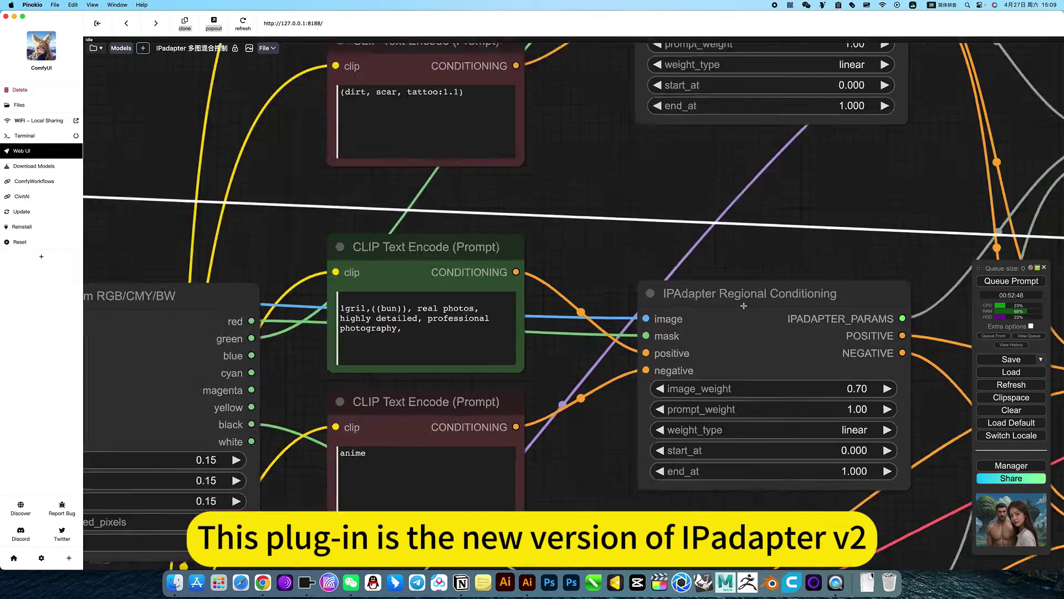
{"action": "scroll", "coordinate": [716, 304], "scroll_direction": "down", "scroll_amount": 4}
{"action": "scroll", "coordinate": [732, 283], "scroll_direction": "down", "scroll_amount": 2}
{"action": "left_click_drag", "start_coordinate": [816, 225], "coordinate": [766, 239]}
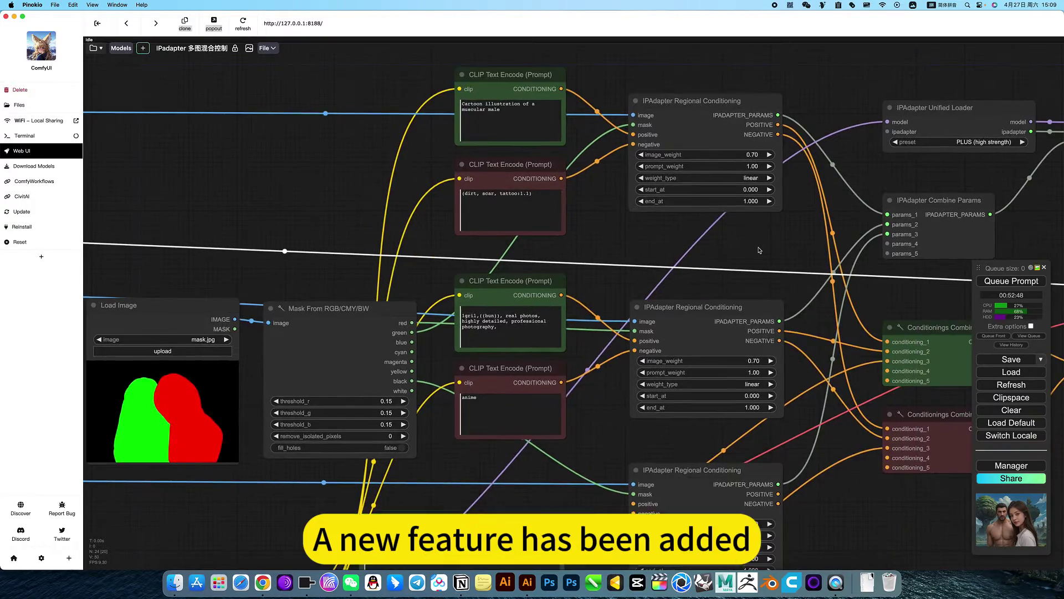
{"action": "scroll", "coordinate": [749, 249], "scroll_direction": "down", "scroll_amount": 5}
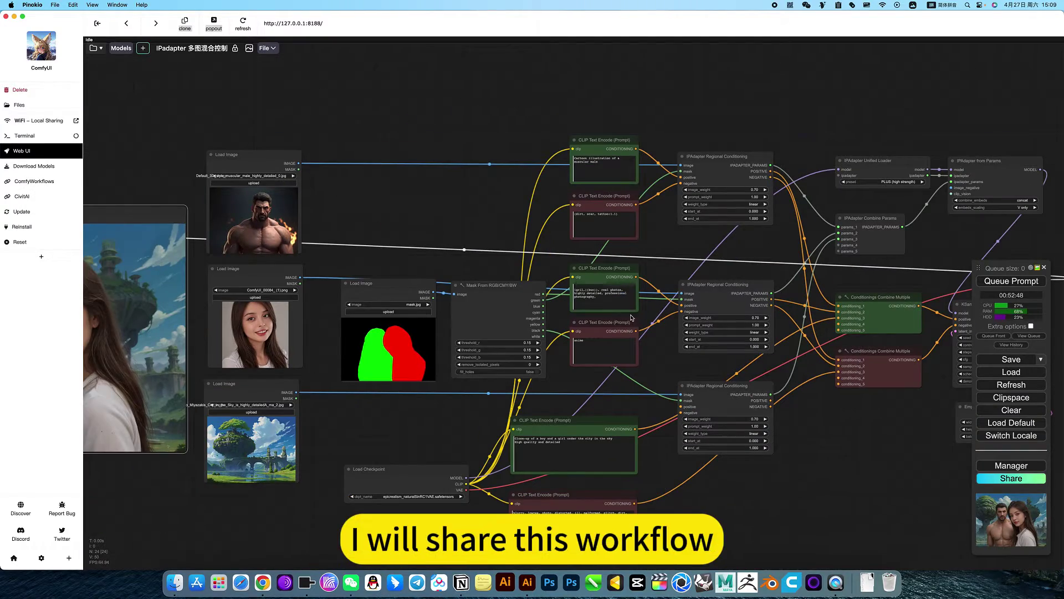
{"action": "key", "text": "ctrl+Up"}
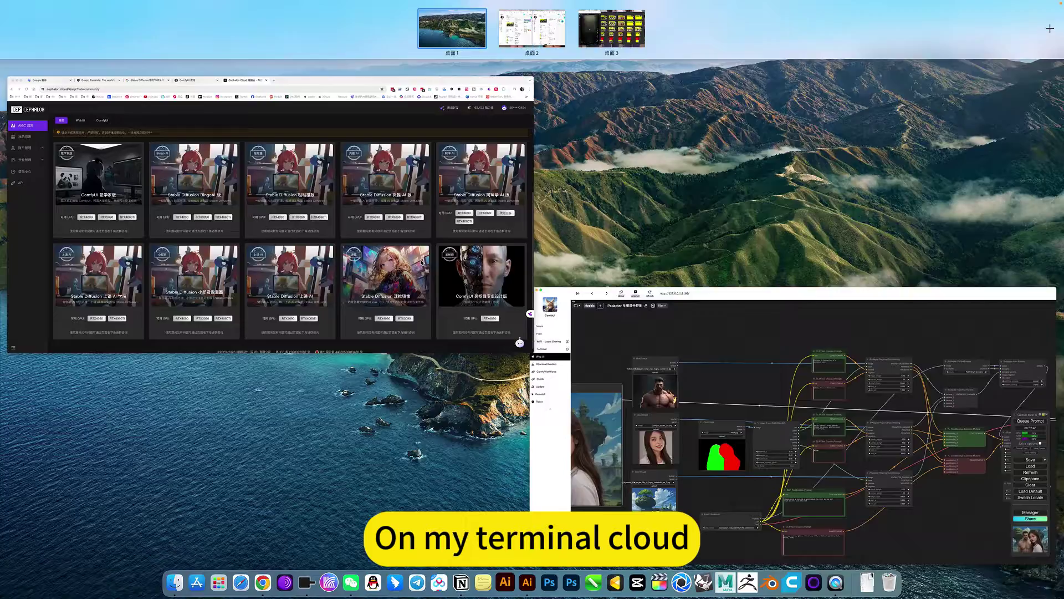
{"action": "left_click", "coordinate": [305, 212]}
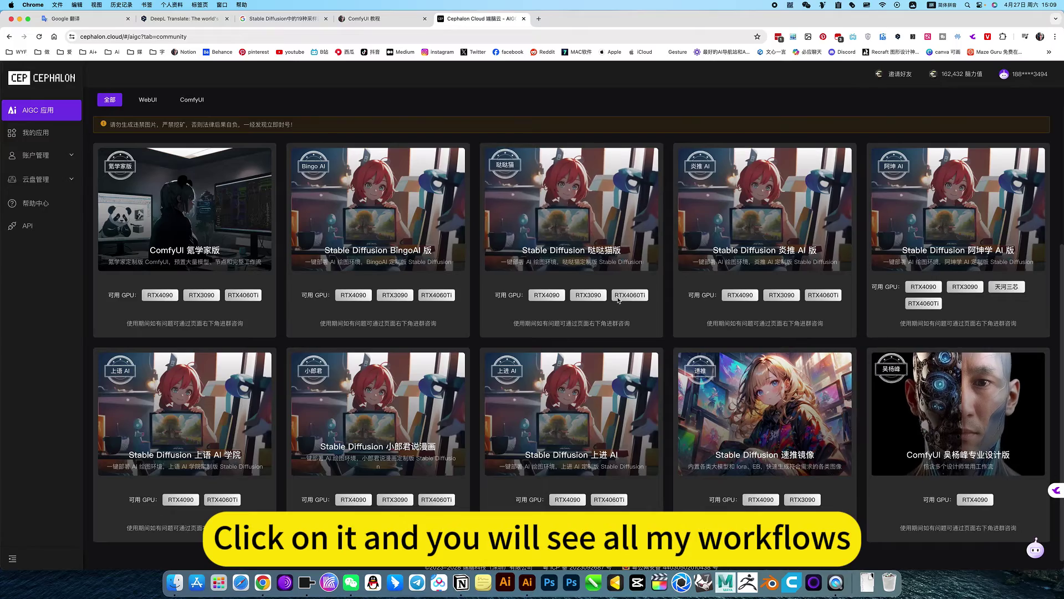
{"action": "key", "text": "ctrl+Up"}
{"action": "left_click", "coordinate": [365, 275]}
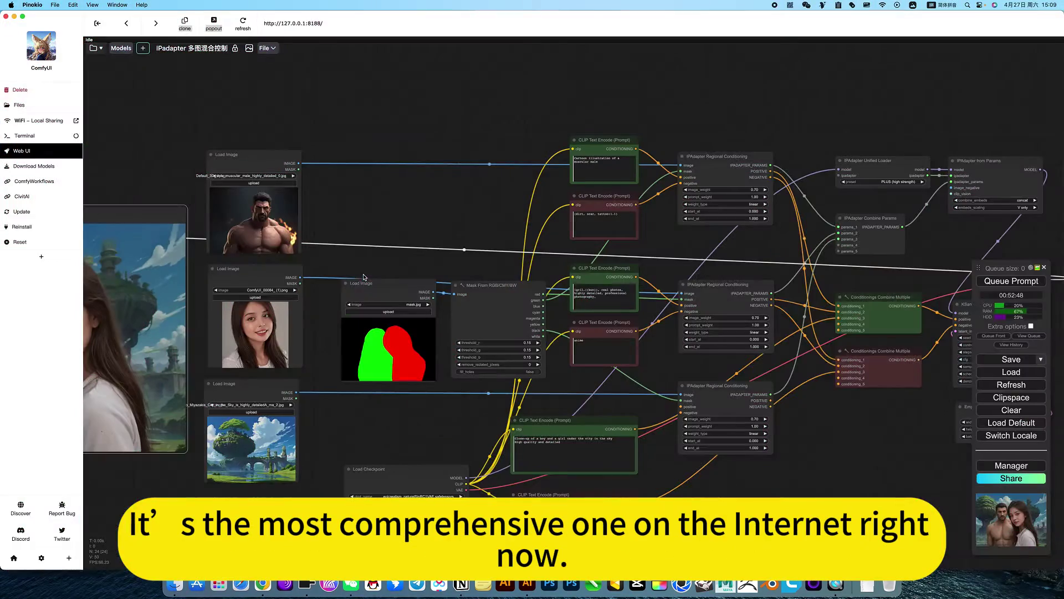
{"action": "left_click", "coordinate": [95, 48]}
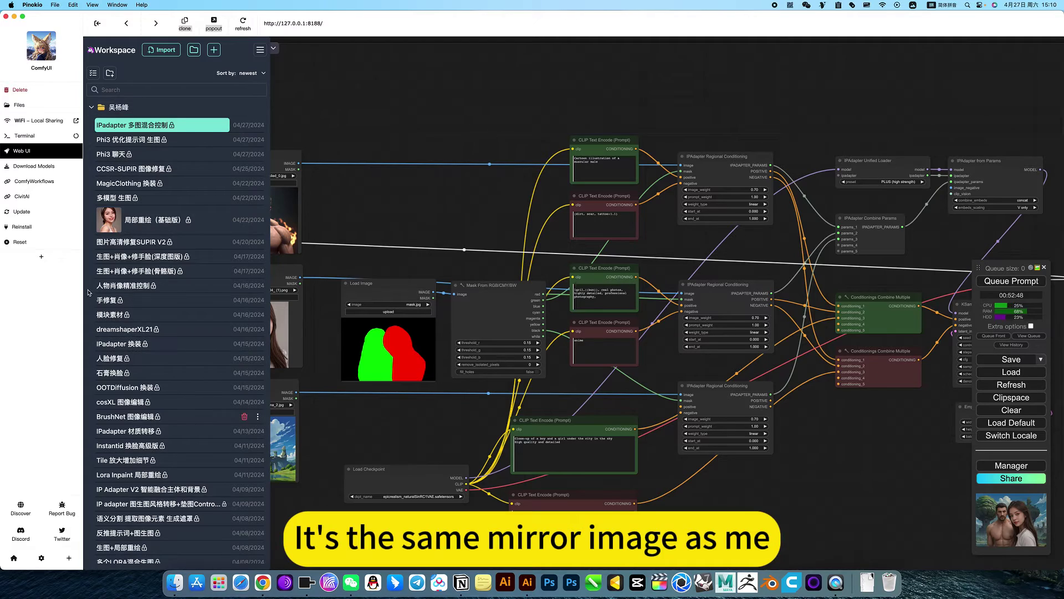
{"action": "left_click", "coordinate": [372, 117]}
Switch to the ComfyUI 教程 Notion page in Chrome and briefly highlight the 多图混合控制 item.
{"action": "key", "text": "ctrl+Up"}
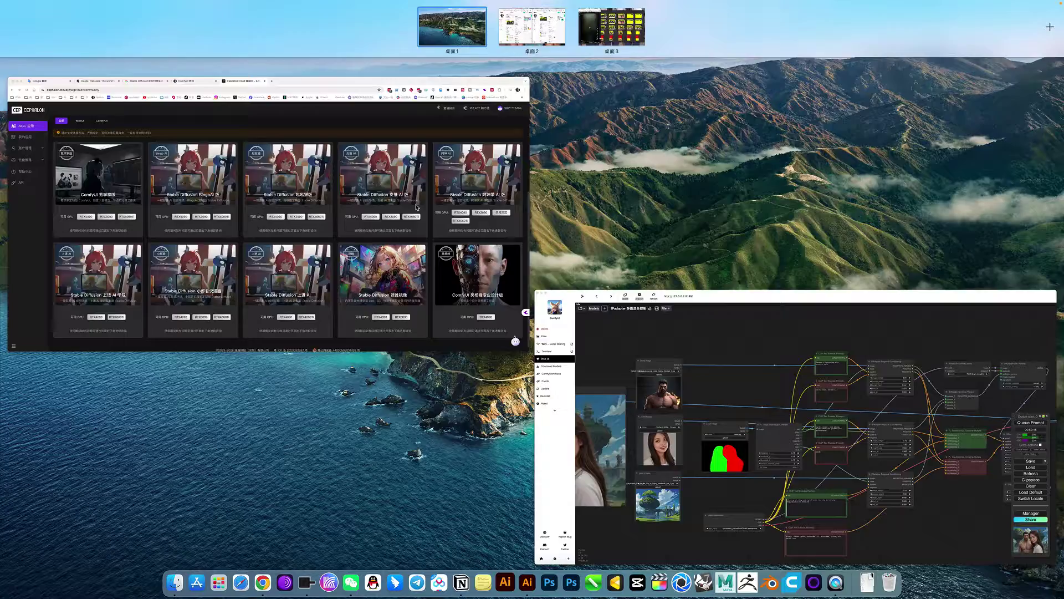
{"action": "left_click", "coordinate": [250, 183]}
{"action": "left_click", "coordinate": [374, 20]}
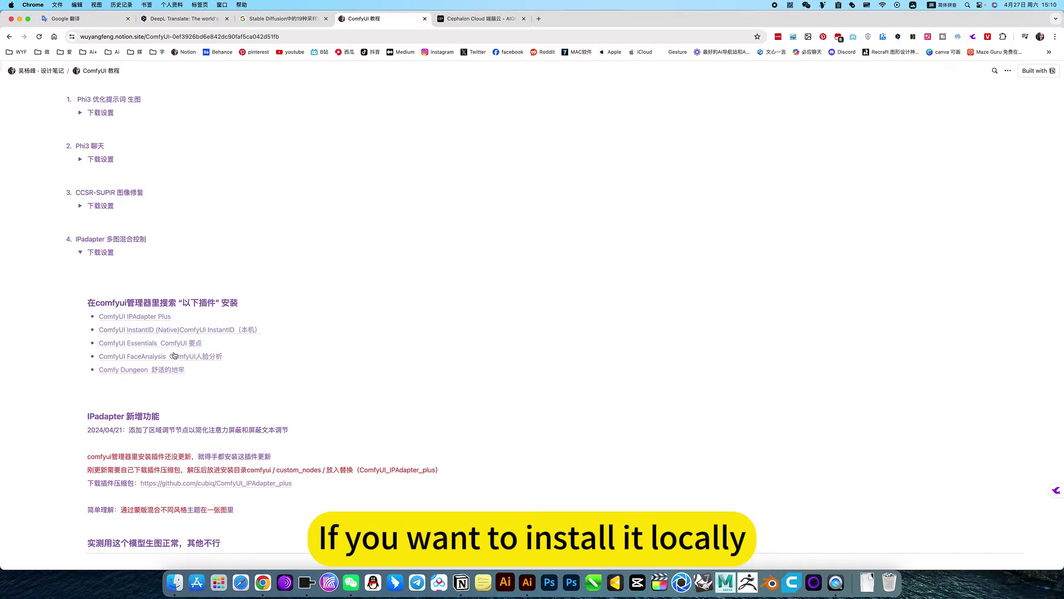
{"action": "scroll", "coordinate": [198, 199], "scroll_direction": "up", "scroll_amount": 1}
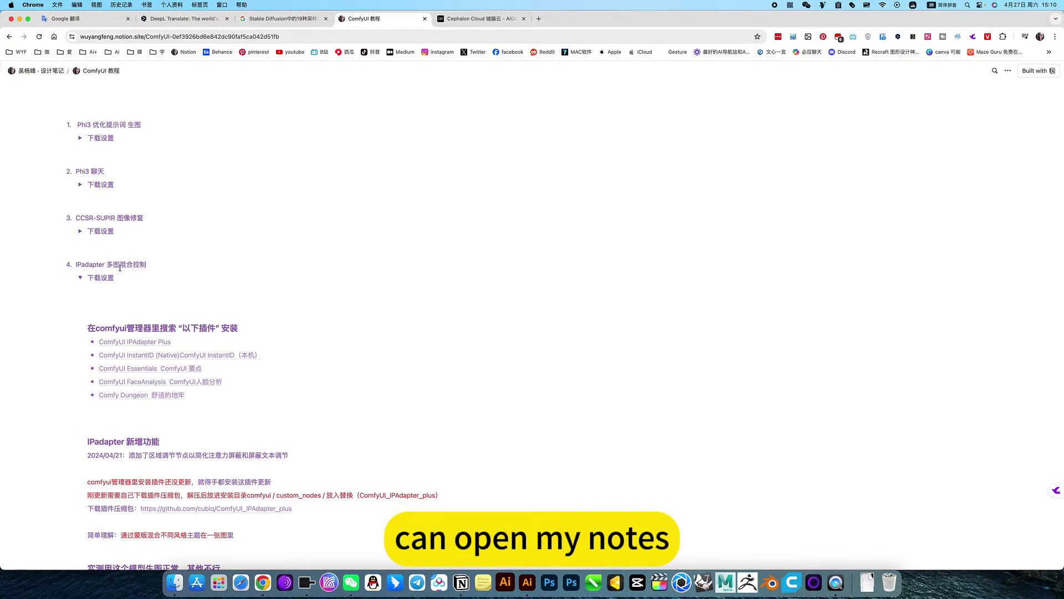
{"action": "left_click_drag", "start_coordinate": [107, 265], "coordinate": [148, 264]}
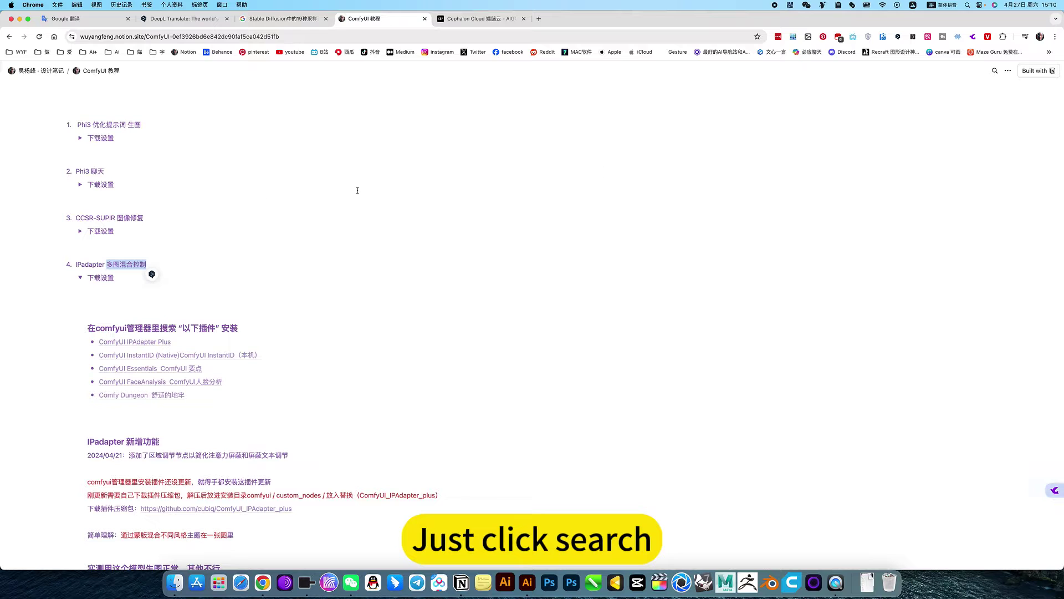
{"action": "left_click", "coordinate": [131, 264]}
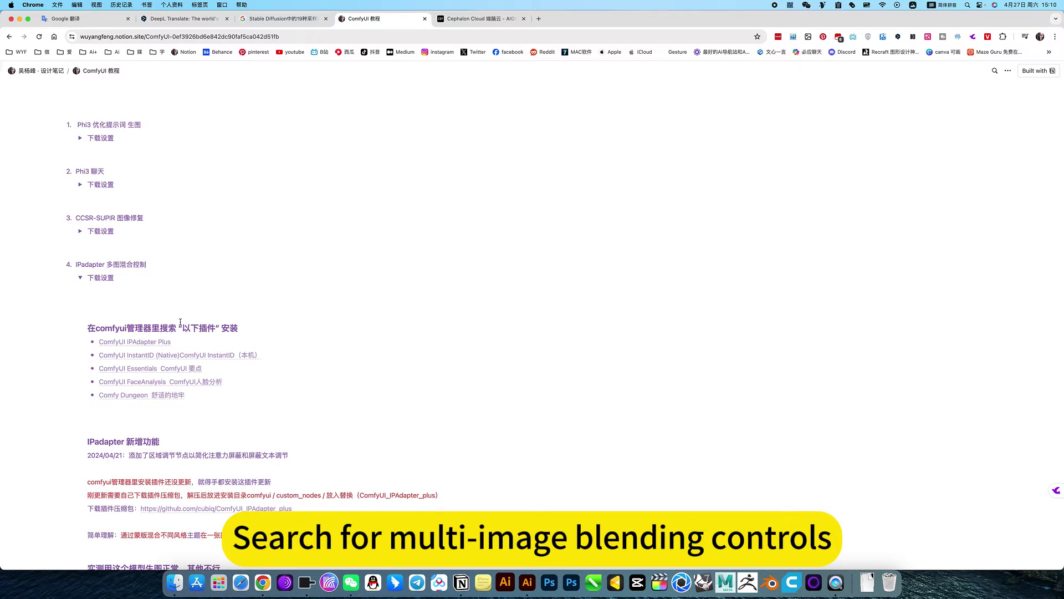
{"action": "scroll", "coordinate": [181, 323], "scroll_direction": "down", "scroll_amount": 4}
{"action": "scroll", "coordinate": [226, 282], "scroll_direction": "down", "scroll_amount": 2}
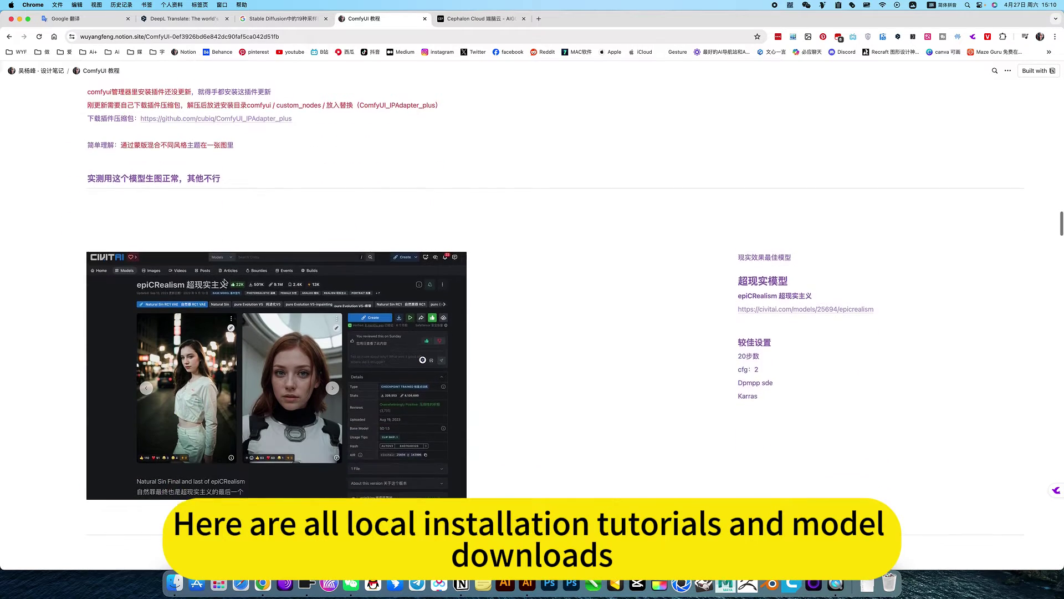
{"action": "scroll", "coordinate": [226, 281], "scroll_direction": "down", "scroll_amount": 2}
{"action": "scroll", "coordinate": [234, 167], "scroll_direction": "down", "scroll_amount": 1}
{"action": "scroll", "coordinate": [615, 351], "scroll_direction": "down", "scroll_amount": 5}
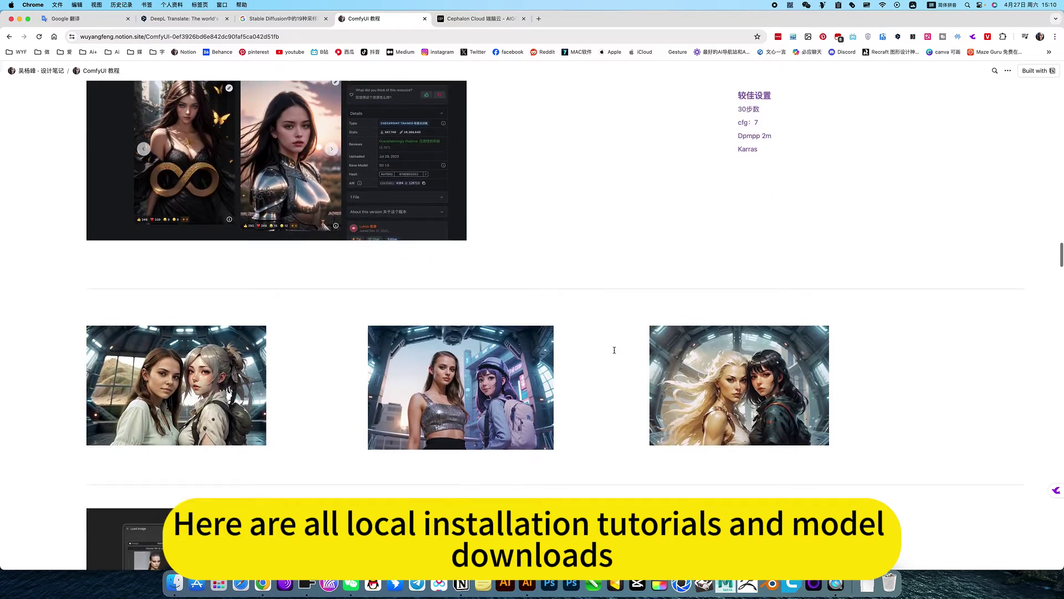
{"action": "scroll", "coordinate": [615, 350], "scroll_direction": "down", "scroll_amount": 5}
{"action": "scroll", "coordinate": [614, 351], "scroll_direction": "down", "scroll_amount": 5}
{"action": "scroll", "coordinate": [615, 351], "scroll_direction": "down", "scroll_amount": 4}
{"action": "scroll", "coordinate": [615, 349], "scroll_direction": "down", "scroll_amount": 1}
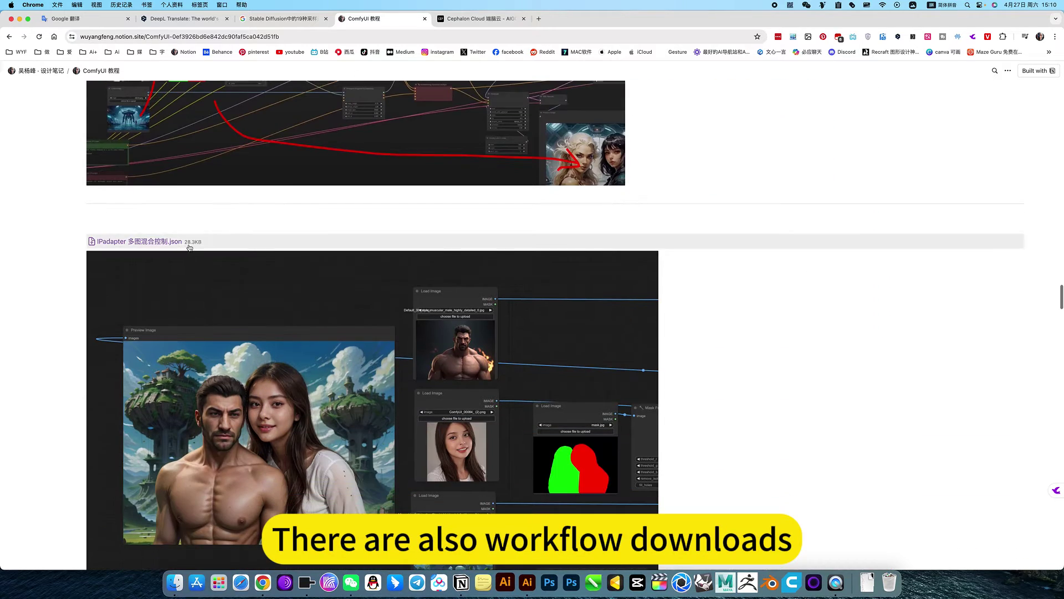
{"action": "scroll", "coordinate": [367, 332], "scroll_direction": "down", "scroll_amount": 5}
{"action": "scroll", "coordinate": [367, 332], "scroll_direction": "down", "scroll_amount": 4}
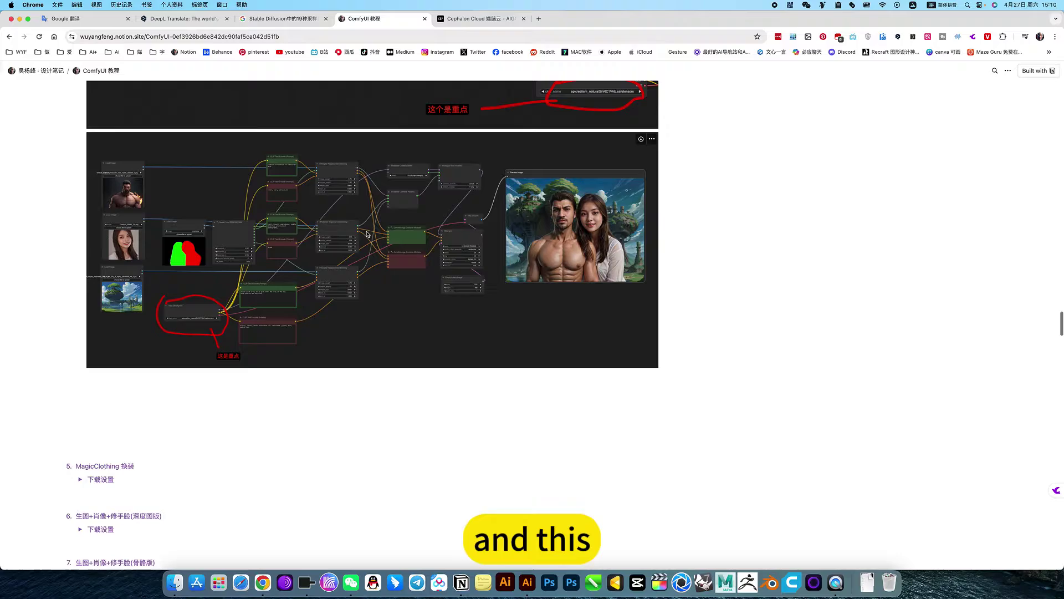
{"action": "scroll", "coordinate": [415, 237], "scroll_direction": "up", "scroll_amount": 2}
Bring the ComfyUI workflow window back to the front and pan across the node graph.
{"action": "key", "text": "ctrl+Up"}
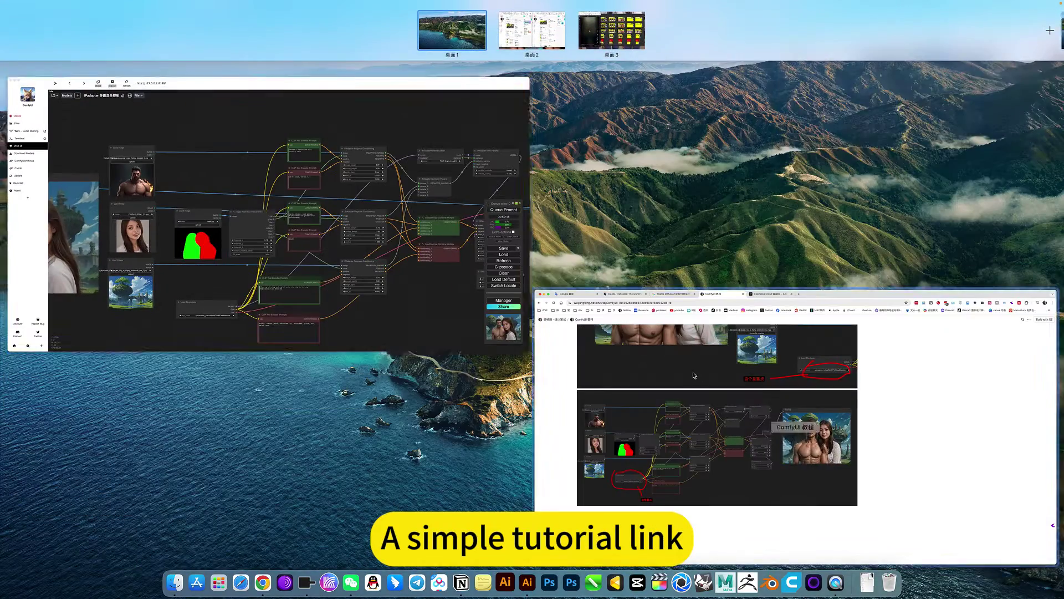
{"action": "left_click", "coordinate": [292, 262]}
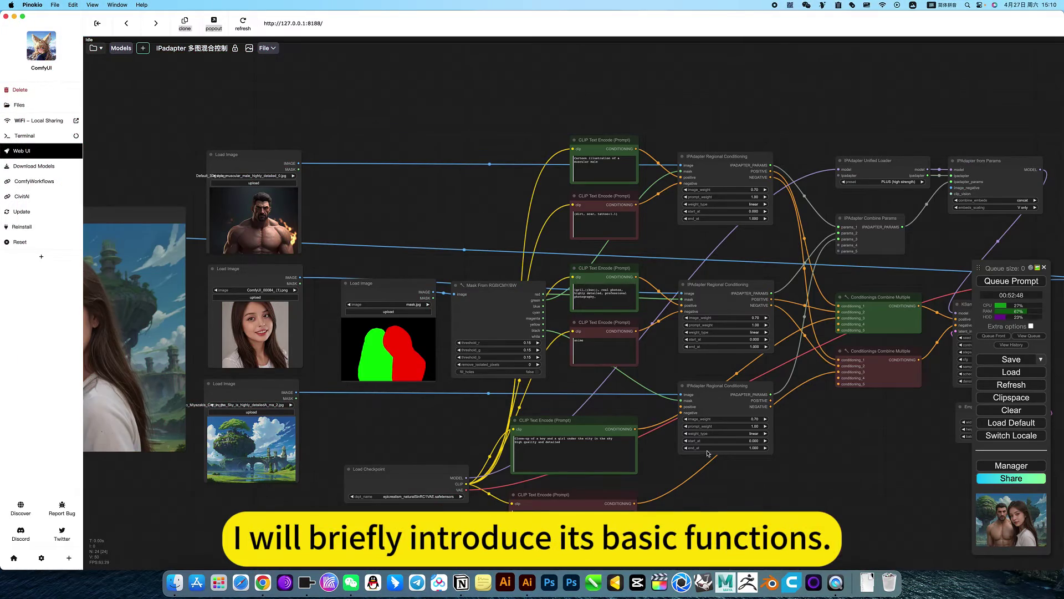
{"action": "left_click_drag", "start_coordinate": [643, 468], "coordinate": [592, 449]}
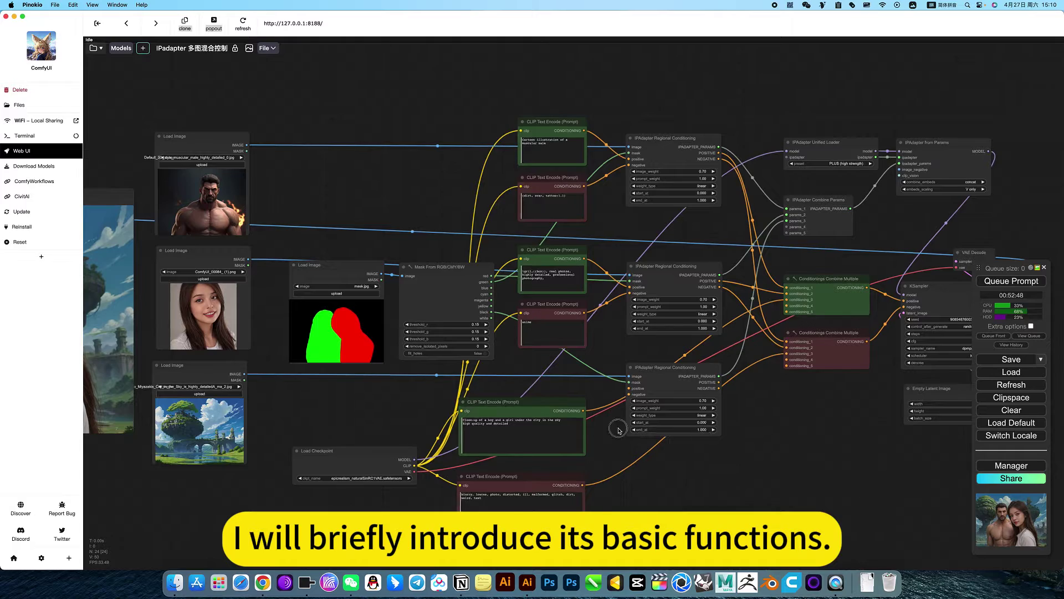
{"action": "mouse_move", "coordinate": [848, 463]}
{"action": "left_mouse_down"}
{"action": "mouse_move", "coordinate": [620, 432]}
{"action": "mouse_move", "coordinate": [724, 432]}
{"action": "mouse_move", "coordinate": [694, 432]}
{"action": "left_mouse_up"}
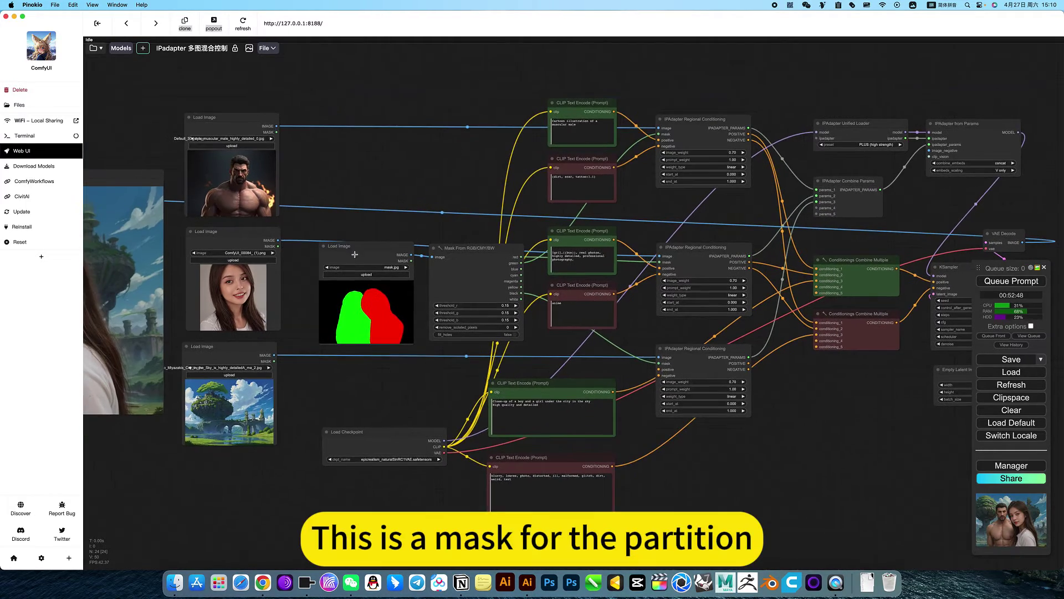
{"action": "scroll", "coordinate": [360, 246], "scroll_direction": "up", "scroll_amount": 8}
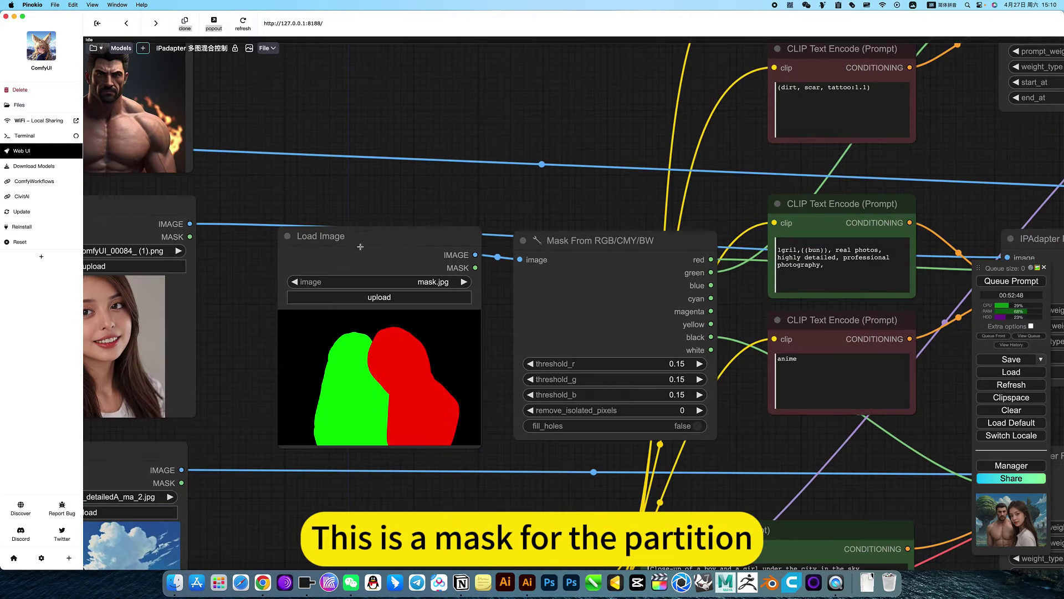
Select the partition mask Load Image node and the Mask From RGB/CMY/BW node.
{"action": "left_click", "coordinate": [361, 247]}
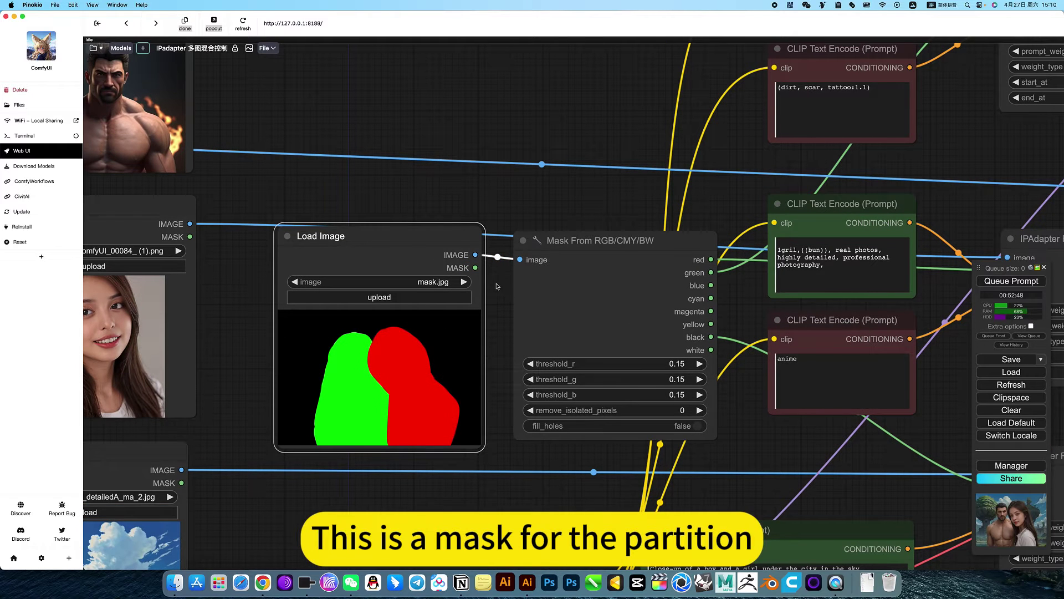
{"action": "left_click_drag", "start_coordinate": [562, 206], "coordinate": [484, 198]}
{"action": "left_click", "coordinate": [554, 231]}
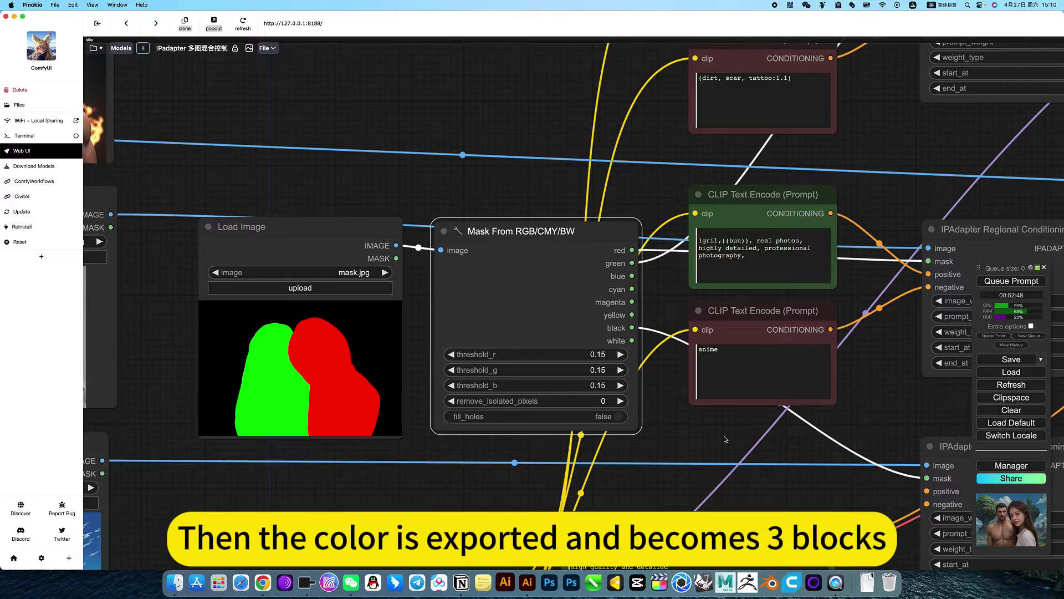
{"action": "scroll", "coordinate": [725, 439], "scroll_direction": "down", "scroll_amount": 3}
{"action": "scroll", "coordinate": [882, 300], "scroll_direction": "down", "scroll_amount": 3}
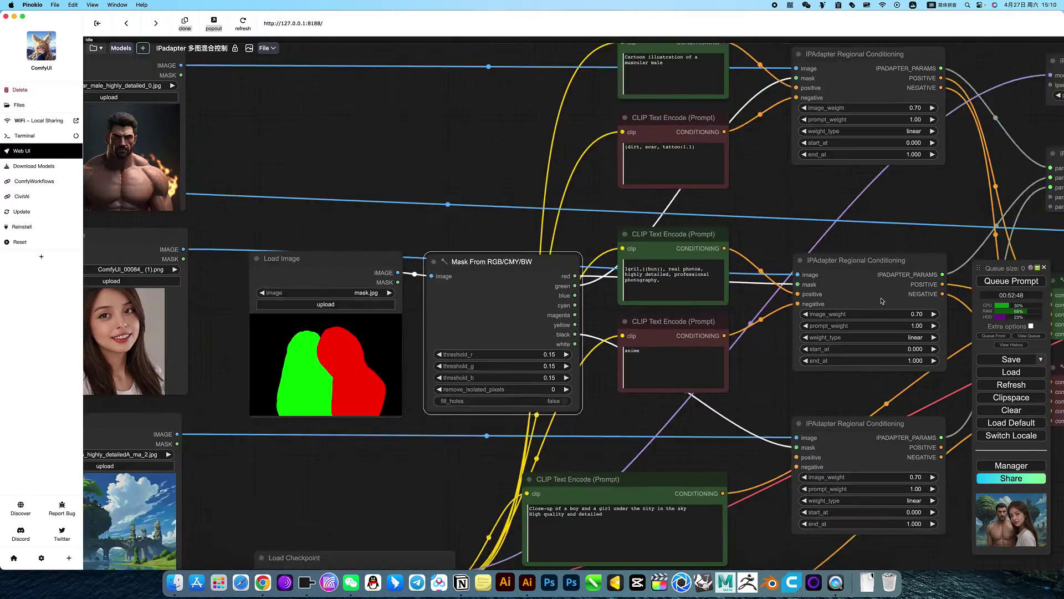
{"action": "scroll", "coordinate": [881, 299], "scroll_direction": "up", "scroll_amount": 3}
{"action": "scroll", "coordinate": [790, 217], "scroll_direction": "up", "scroll_amount": 3}
{"action": "scroll", "coordinate": [760, 142], "scroll_direction": "up", "scroll_amount": 3}
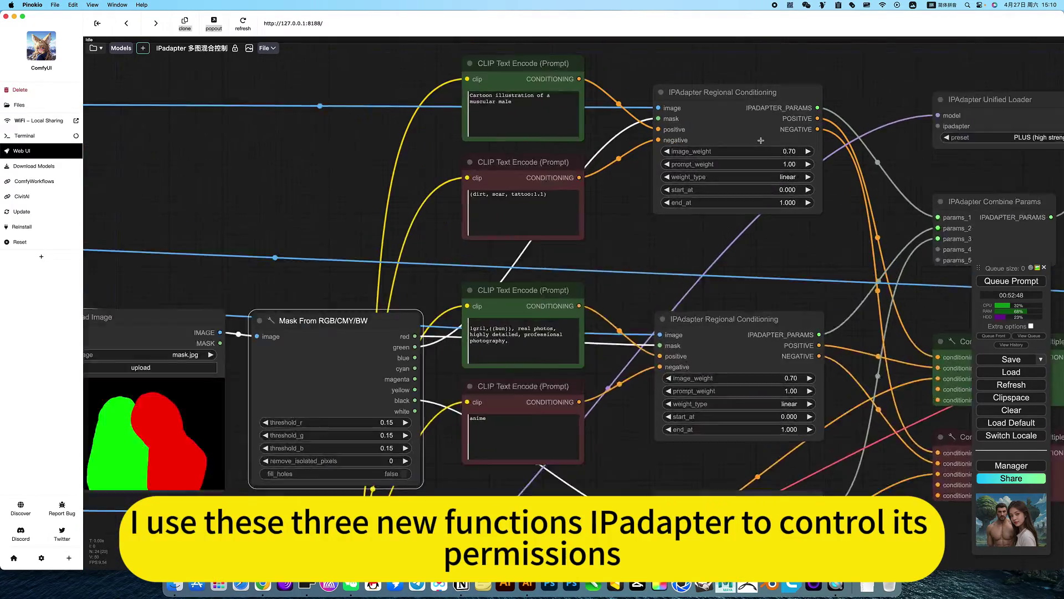
{"action": "scroll", "coordinate": [760, 141], "scroll_direction": "up", "scroll_amount": 3}
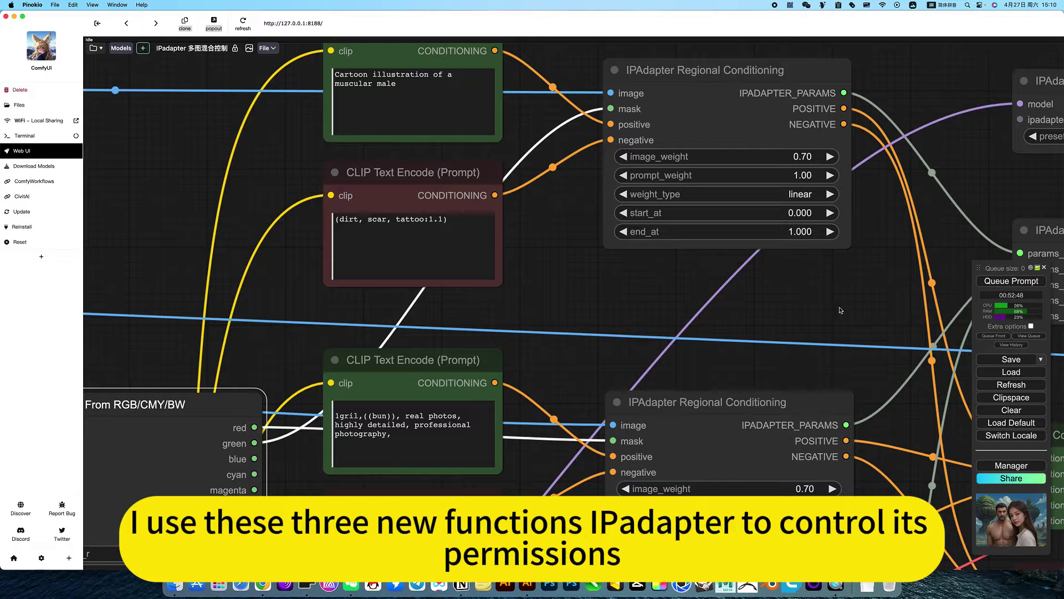
{"action": "scroll", "coordinate": [772, 292], "scroll_direction": "down", "scroll_amount": 3}
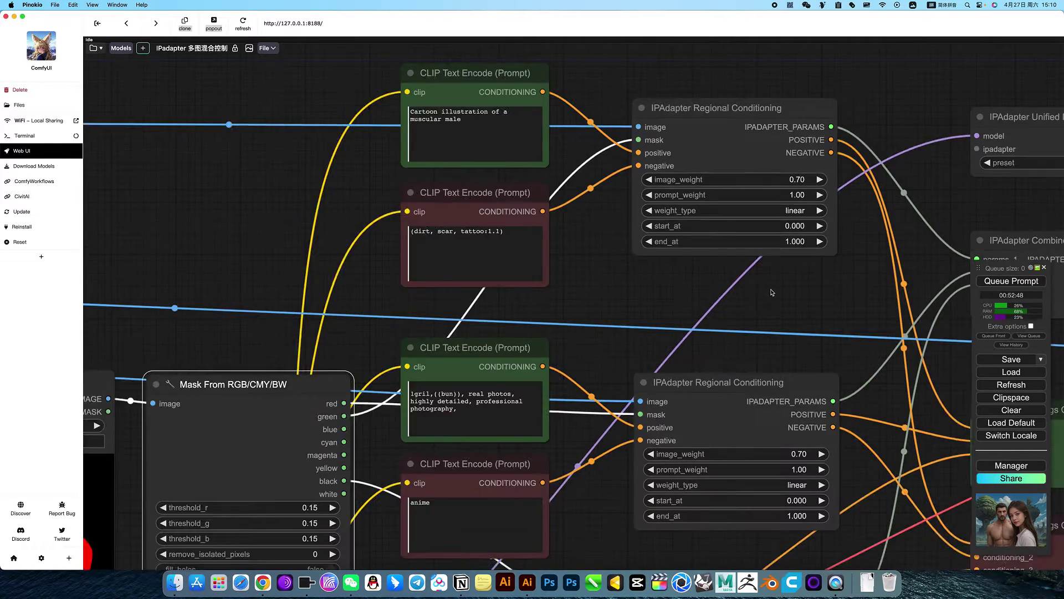
{"action": "scroll", "coordinate": [772, 291], "scroll_direction": "down", "scroll_amount": 3}
{"action": "scroll", "coordinate": [832, 208], "scroll_direction": "down", "scroll_amount": 1}
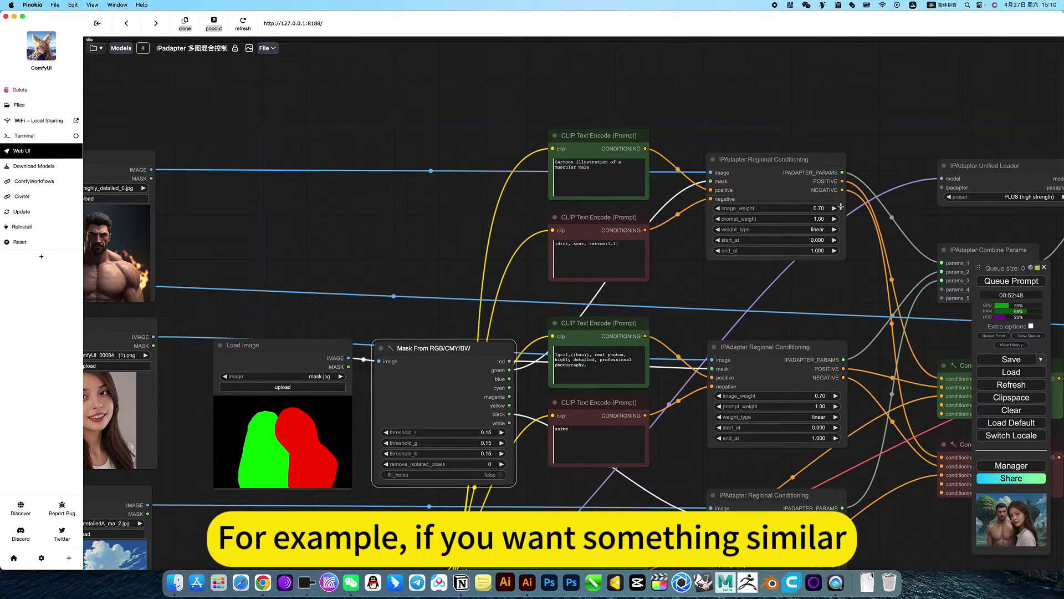
{"action": "scroll", "coordinate": [840, 208], "scroll_direction": "up", "scroll_amount": 3}
{"action": "scroll", "coordinate": [831, 208], "scroll_direction": "up", "scroll_amount": 3}
{"action": "scroll", "coordinate": [818, 206], "scroll_direction": "up", "scroll_amount": 3}
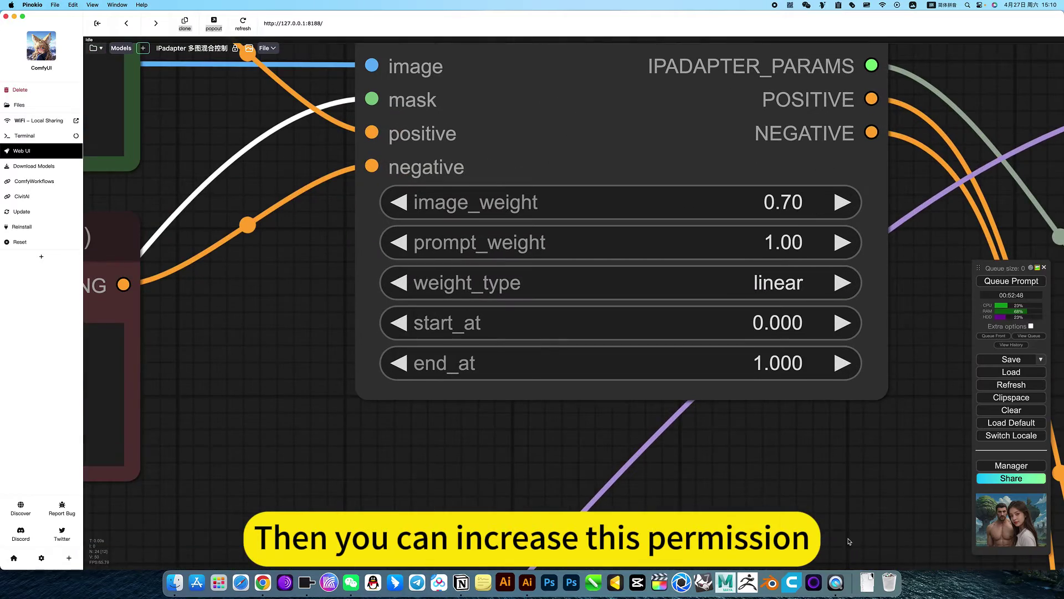
{"action": "scroll", "coordinate": [848, 532], "scroll_direction": "down", "scroll_amount": 3}
{"action": "scroll", "coordinate": [848, 499], "scroll_direction": "down", "scroll_amount": 3}
{"action": "scroll", "coordinate": [882, 416], "scroll_direction": "down", "scroll_amount": 3}
{"action": "mouse_move", "coordinate": [915, 208]}
{"action": "left_mouse_down"}
{"action": "mouse_move", "coordinate": [948, 275]}
{"action": "mouse_move", "coordinate": [635, 167]}
{"action": "left_mouse_up"}
{"action": "scroll", "coordinate": [743, 248], "scroll_direction": "down", "scroll_amount": 4}
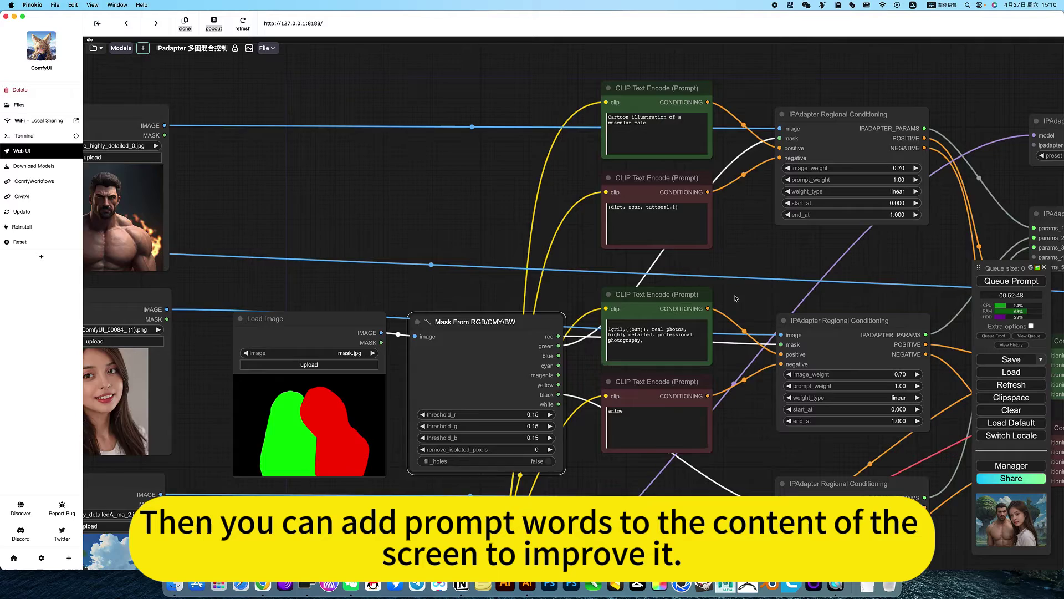
{"action": "left_click_drag", "start_coordinate": [740, 414], "coordinate": [790, 370]}
{"action": "left_click_drag", "start_coordinate": [333, 249], "coordinate": [179, 222]}
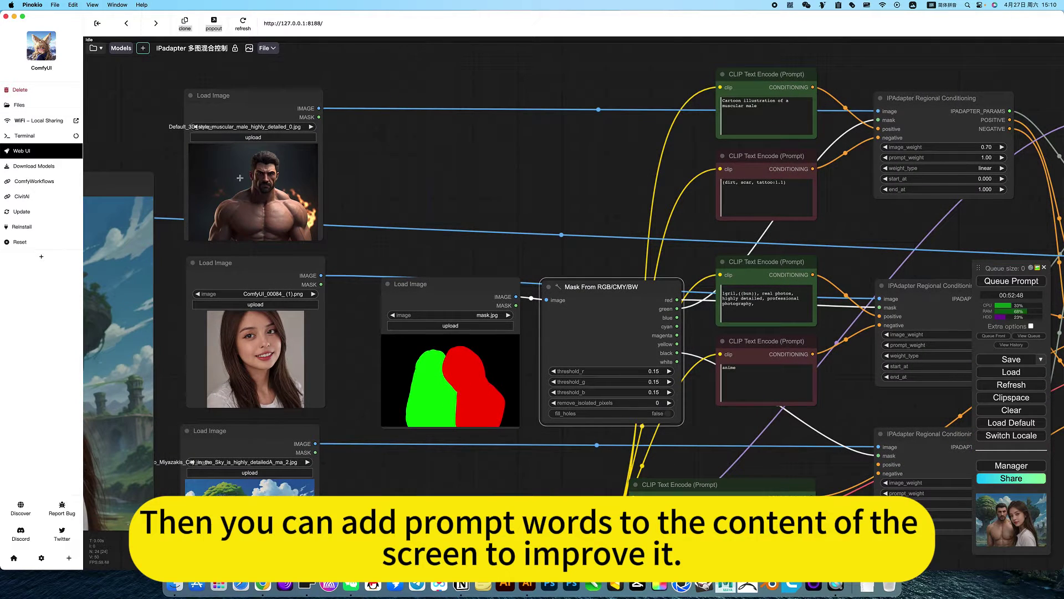
{"action": "left_click_drag", "start_coordinate": [507, 174], "coordinate": [489, 141]}
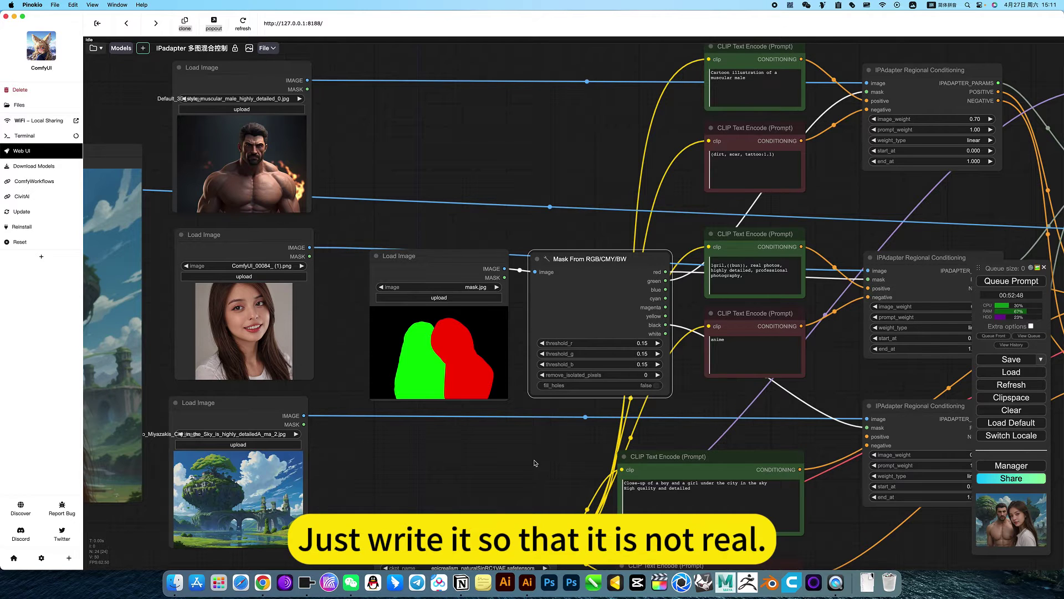
{"action": "mouse_move", "coordinate": [535, 463]}
{"action": "left_mouse_down"}
{"action": "mouse_move", "coordinate": [499, 322]}
{"action": "mouse_move", "coordinate": [312, 339]}
{"action": "mouse_move", "coordinate": [412, 346]}
{"action": "left_mouse_up"}
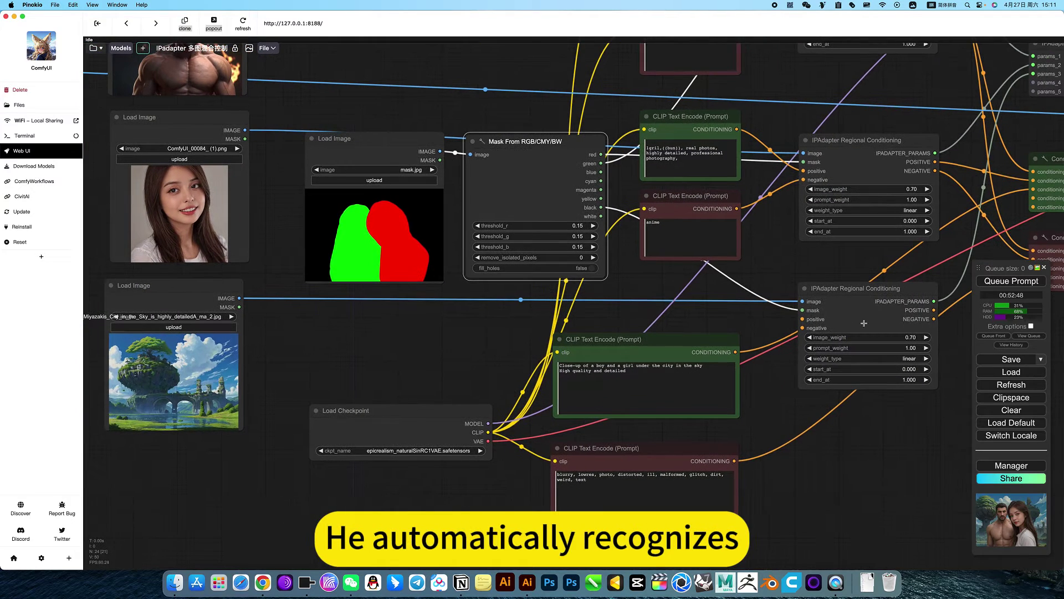
{"action": "scroll", "coordinate": [582, 333], "scroll_direction": "up", "scroll_amount": 5}
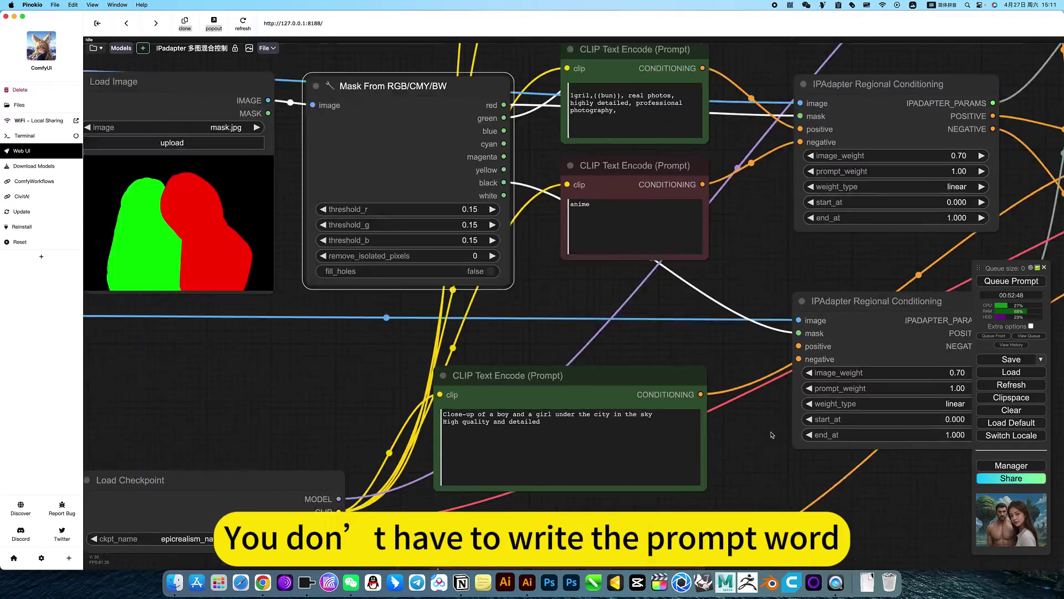
{"action": "scroll", "coordinate": [777, 426], "scroll_direction": "down", "scroll_amount": 5}
{"action": "scroll", "coordinate": [837, 525], "scroll_direction": "down", "scroll_amount": 3}
{"action": "left_click_drag", "start_coordinate": [837, 526], "coordinate": [520, 396]}
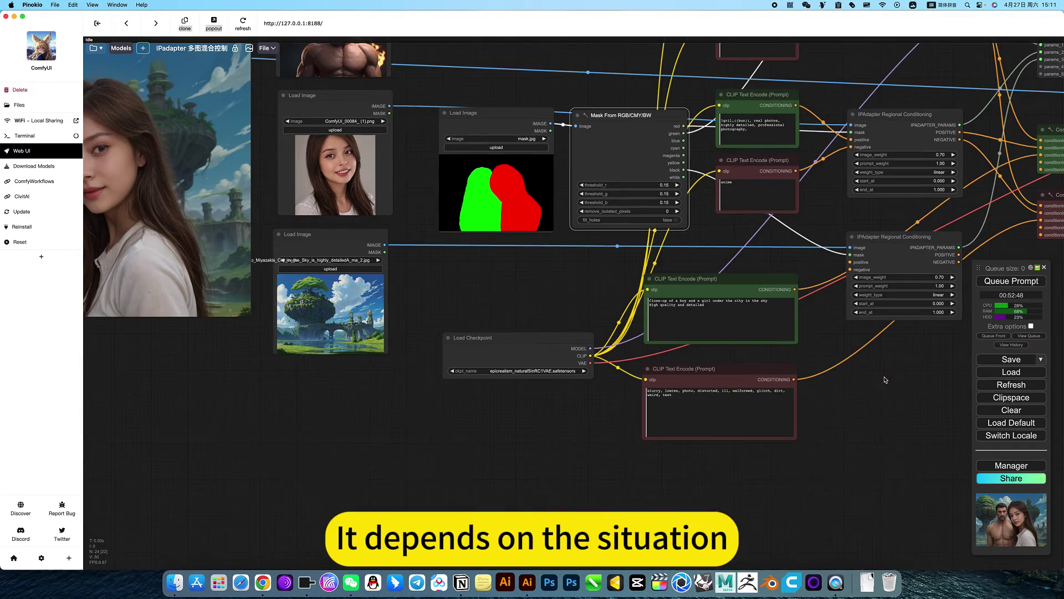
{"action": "scroll", "coordinate": [573, 366], "scroll_direction": "up", "scroll_amount": 5}
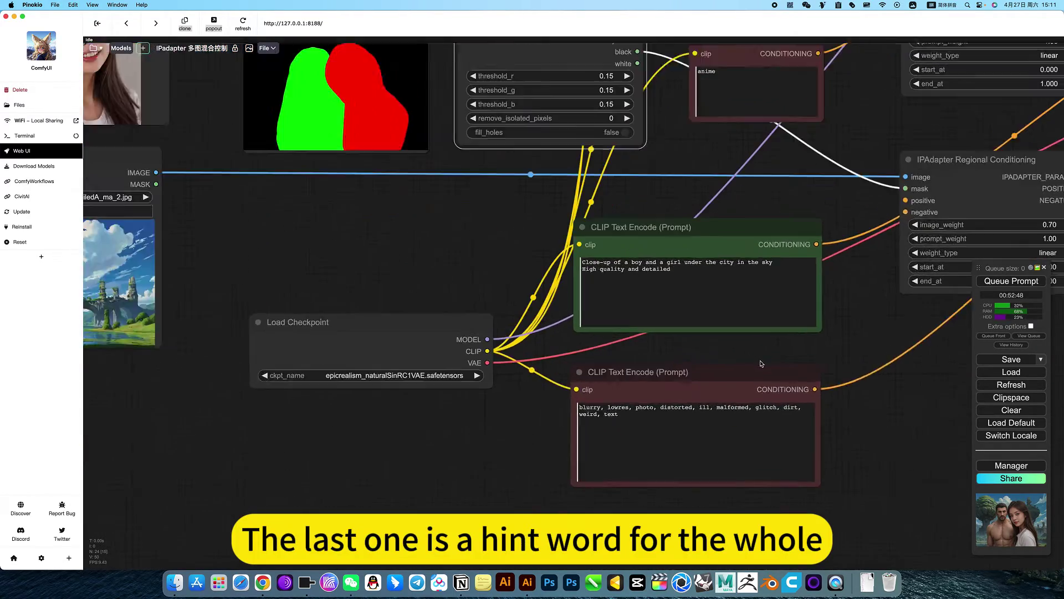
{"action": "scroll", "coordinate": [499, 316], "scroll_direction": "up", "scroll_amount": 3}
{"action": "scroll", "coordinate": [640, 355], "scroll_direction": "down", "scroll_amount": 5}
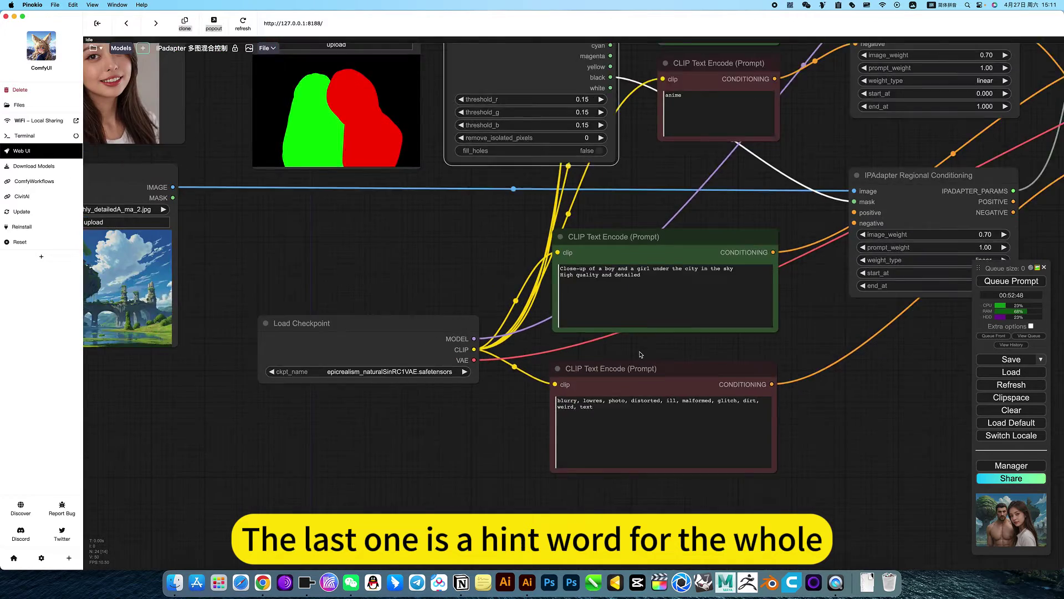
{"action": "scroll", "coordinate": [598, 366], "scroll_direction": "down", "scroll_amount": 3}
{"action": "left_click_drag", "start_coordinate": [806, 473], "coordinate": [677, 272]}
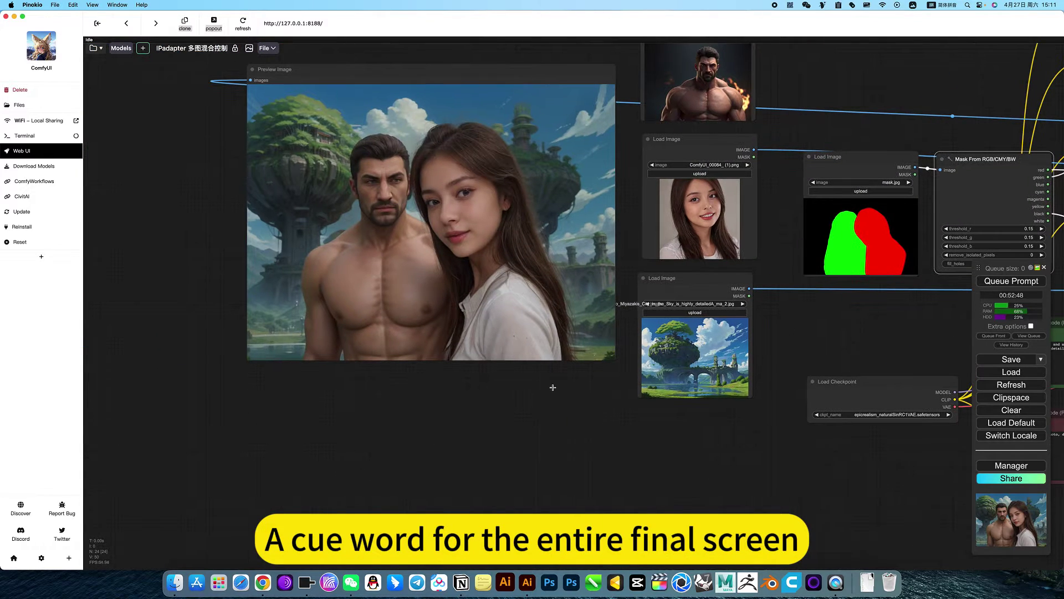
{"action": "mouse_move", "coordinate": [773, 474]}
{"action": "left_mouse_down"}
{"action": "mouse_move", "coordinate": [583, 333]}
{"action": "mouse_move", "coordinate": [736, 358]}
{"action": "left_mouse_up"}
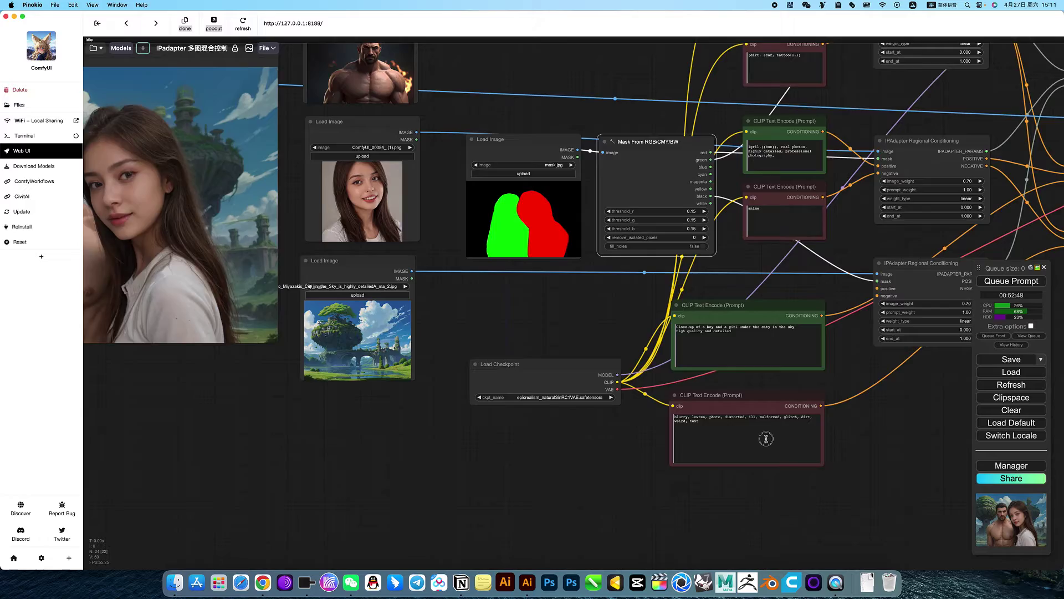
{"action": "scroll", "coordinate": [766, 438], "scroll_direction": "down", "scroll_amount": 4}
{"action": "left_click_drag", "start_coordinate": [641, 498], "coordinate": [666, 449]}
{"action": "left_click_drag", "start_coordinate": [668, 486], "coordinate": [675, 269]}
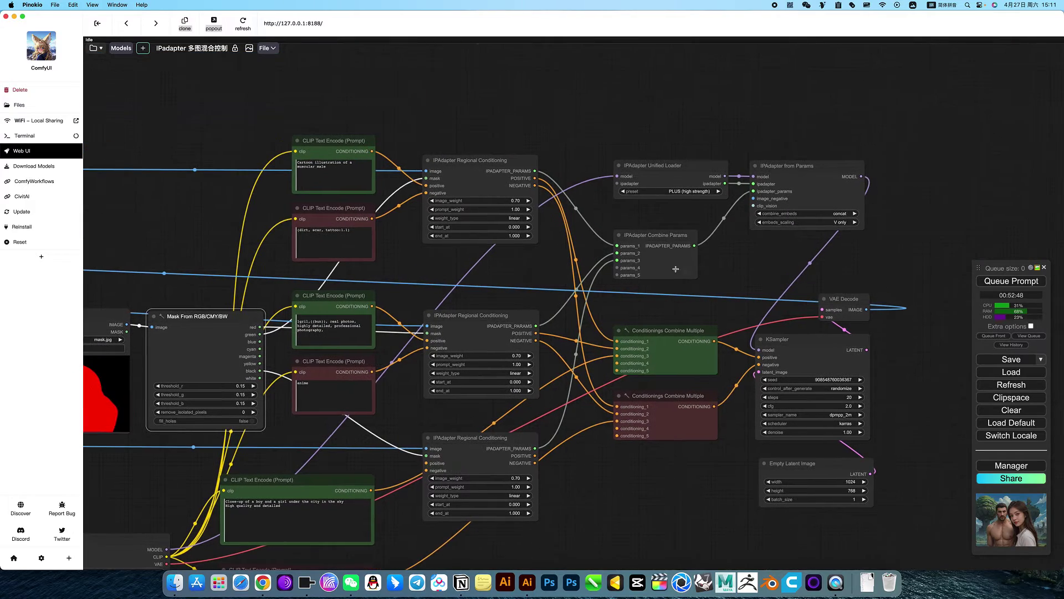
{"action": "scroll", "coordinate": [657, 282], "scroll_direction": "up", "scroll_amount": 4}
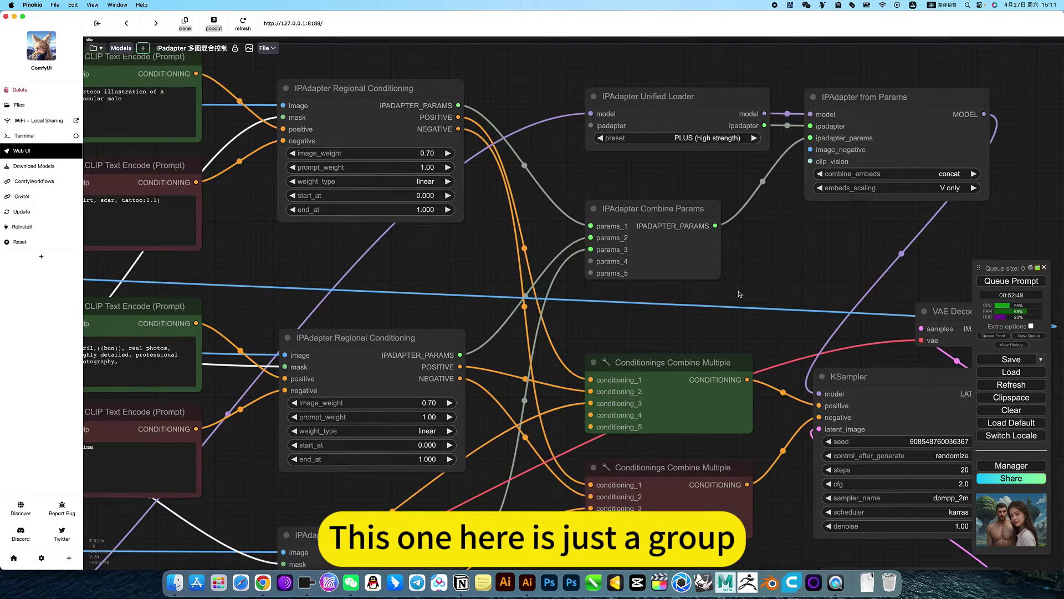
{"action": "left_click_drag", "start_coordinate": [846, 154], "coordinate": [830, 166]}
{"action": "left_click", "coordinate": [831, 165]}
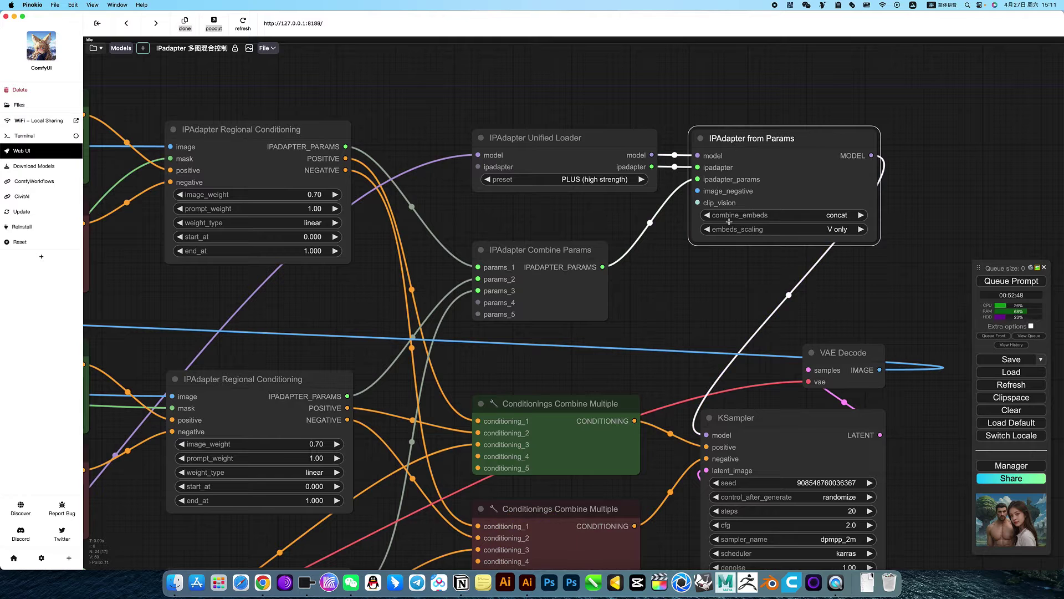
{"action": "left_click", "coordinate": [615, 179]}
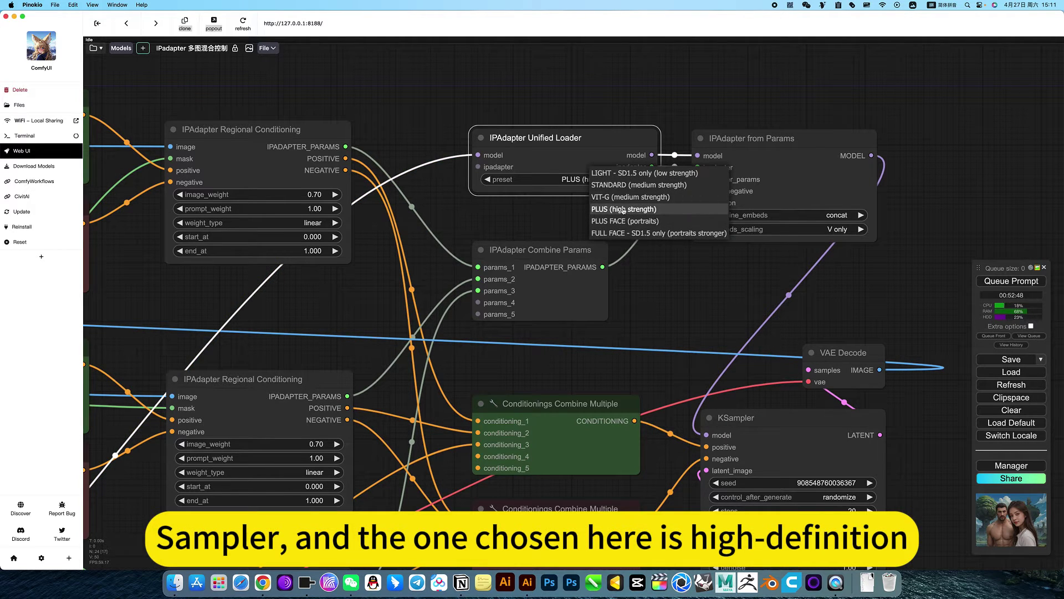
{"action": "left_click", "coordinate": [618, 209]}
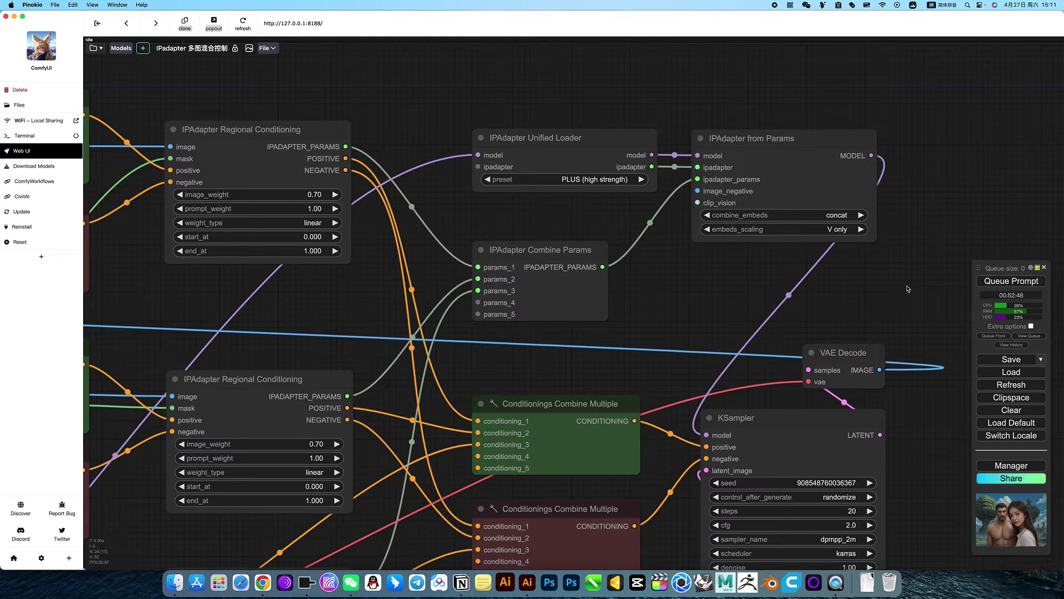
{"action": "left_click_drag", "start_coordinate": [836, 277], "coordinate": [754, 194]}
{"action": "left_click", "coordinate": [697, 134]}
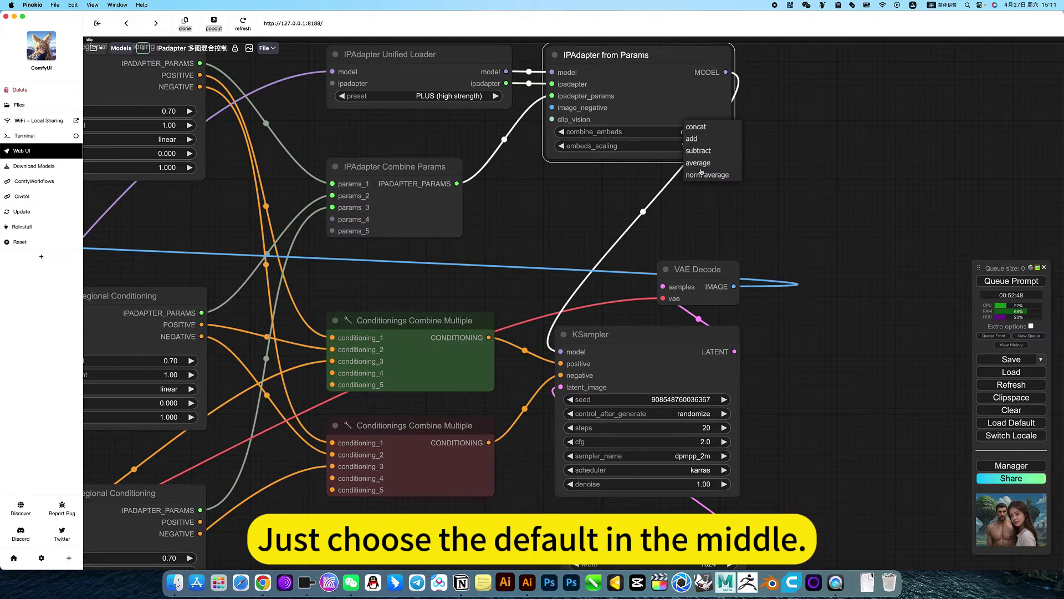
{"action": "left_click", "coordinate": [690, 126]}
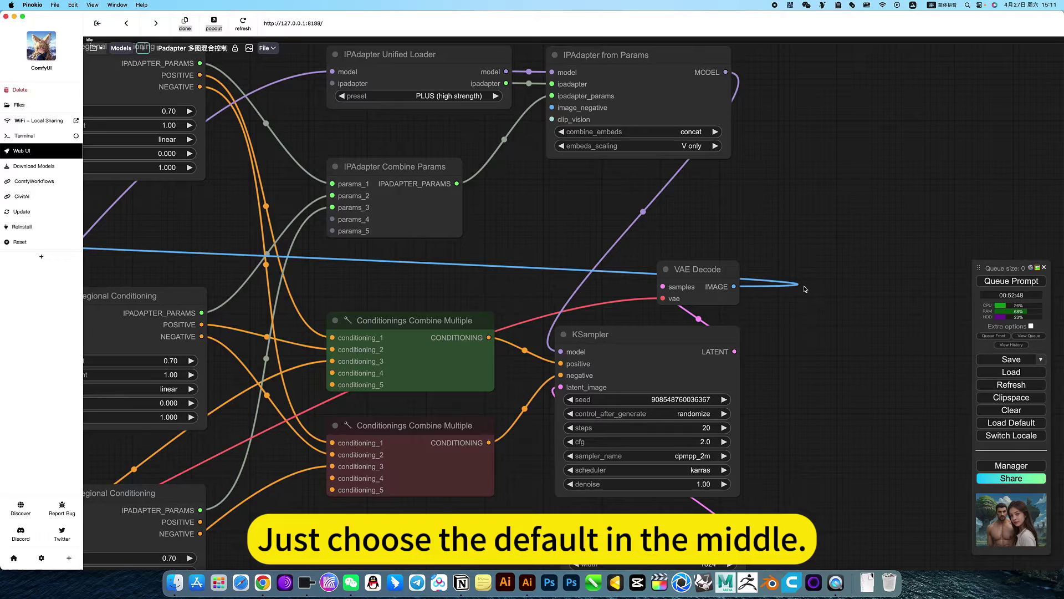
{"action": "scroll", "coordinate": [805, 288], "scroll_direction": "down", "scroll_amount": 5}
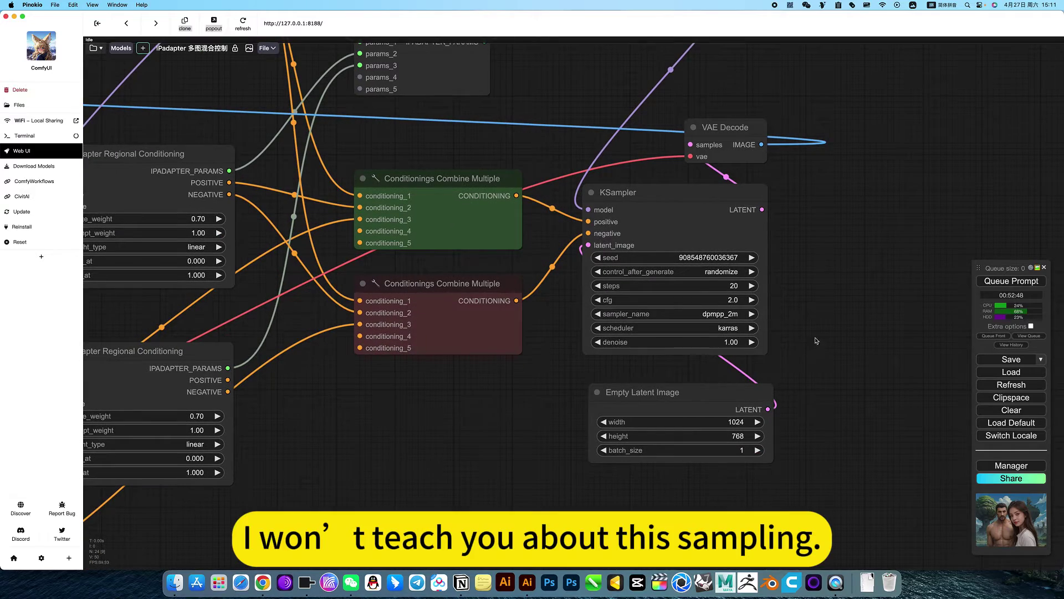
{"action": "scroll", "coordinate": [811, 342], "scroll_direction": "down", "scroll_amount": 5}
{"action": "mouse_move", "coordinate": [582, 408]}
{"action": "left_mouse_down"}
{"action": "mouse_move", "coordinate": [845, 449]}
{"action": "mouse_move", "coordinate": [940, 441]}
{"action": "left_mouse_up"}
{"action": "left_click_drag", "start_coordinate": [582, 250], "coordinate": [881, 253]}
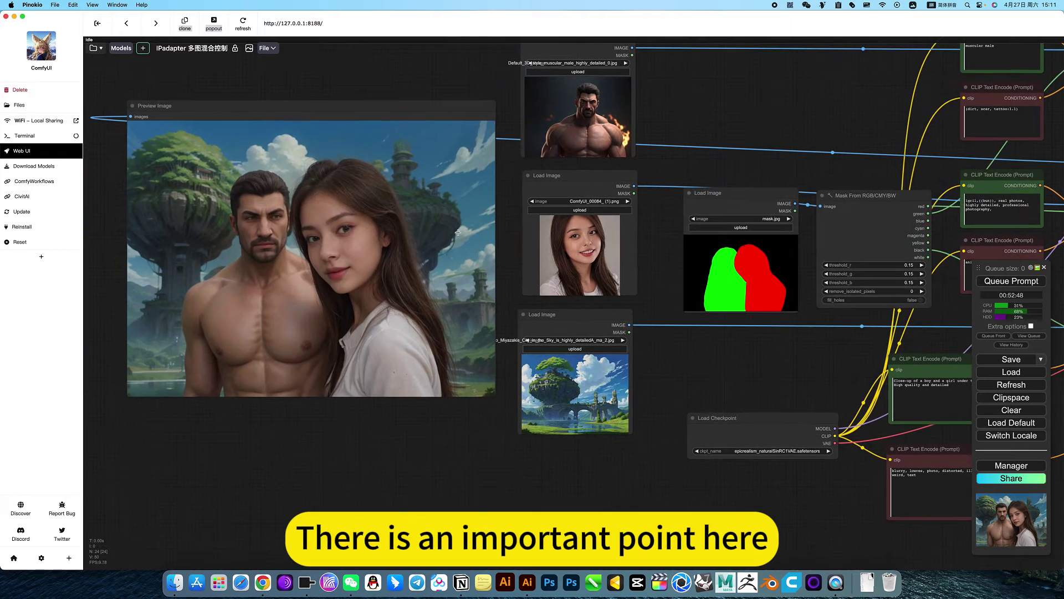
{"action": "scroll", "coordinate": [769, 465], "scroll_direction": "up", "scroll_amount": 5}
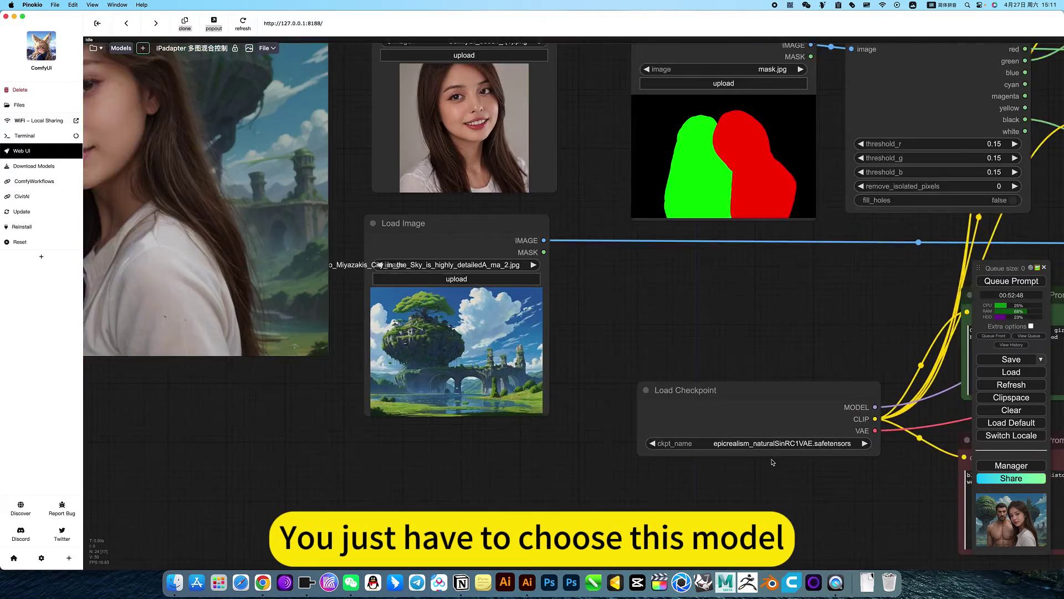
{"action": "scroll", "coordinate": [768, 466], "scroll_direction": "up", "scroll_amount": 5}
{"action": "scroll", "coordinate": [768, 465], "scroll_direction": "up", "scroll_amount": 4}
{"action": "left_click_drag", "start_coordinate": [768, 466], "coordinate": [582, 429]}
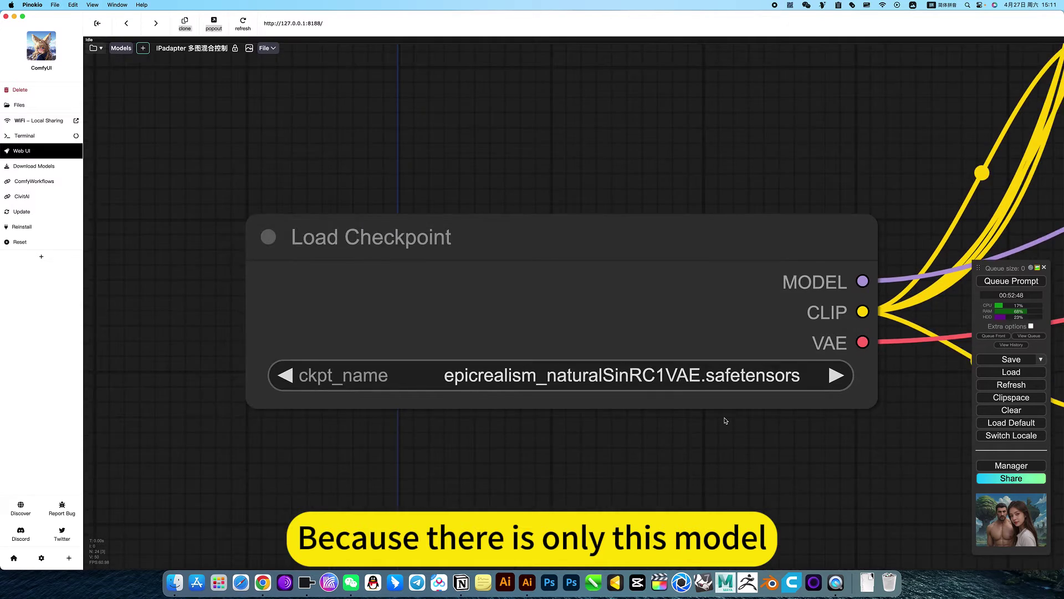
{"action": "scroll", "coordinate": [708, 401], "scroll_direction": "down", "scroll_amount": 4}
{"action": "scroll", "coordinate": [665, 395], "scroll_direction": "down", "scroll_amount": 4}
{"action": "scroll", "coordinate": [618, 388], "scroll_direction": "down", "scroll_amount": 4}
{"action": "scroll", "coordinate": [619, 389], "scroll_direction": "down", "scroll_amount": 3}
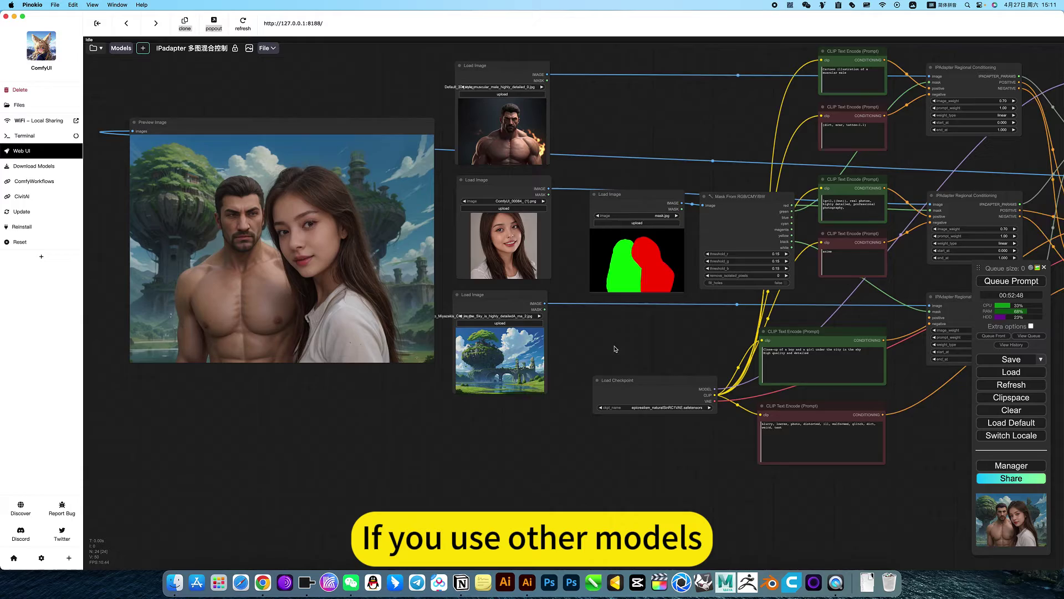
{"action": "left_click_drag", "start_coordinate": [645, 348], "coordinate": [717, 338]}
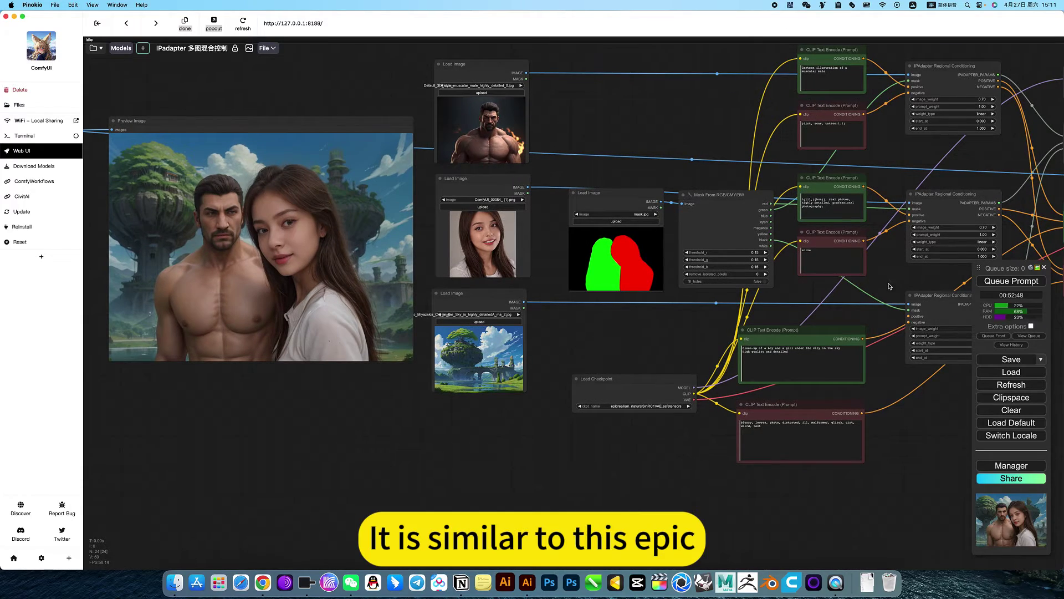
{"action": "left_click_drag", "start_coordinate": [889, 286], "coordinate": [866, 274]}
{"action": "scroll", "coordinate": [854, 222], "scroll_direction": "up", "scroll_amount": 6}
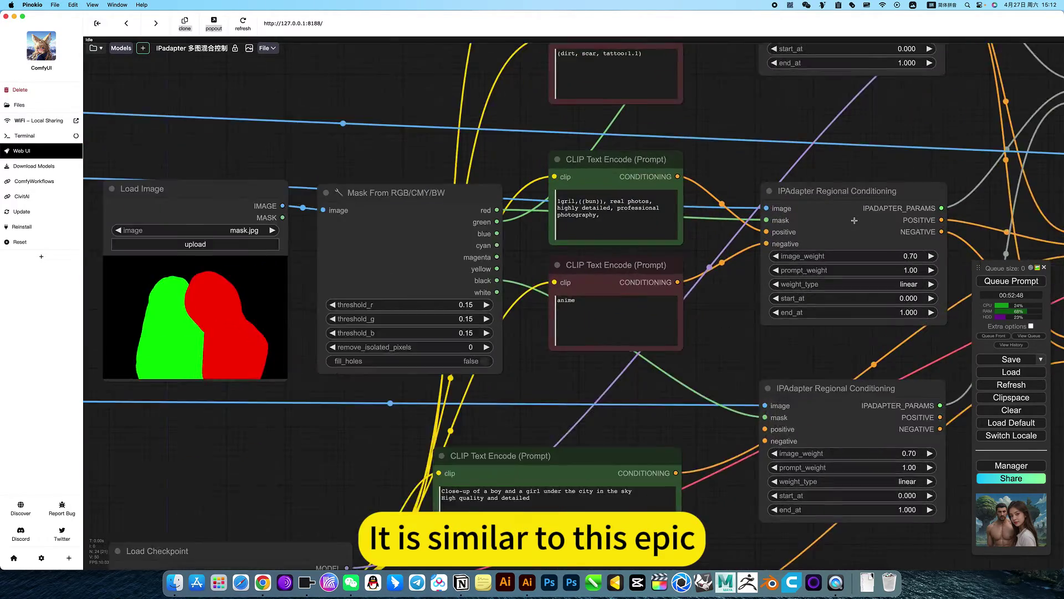
{"action": "scroll", "coordinate": [855, 222], "scroll_direction": "up", "scroll_amount": 5}
{"action": "scroll", "coordinate": [672, 324], "scroll_direction": "down", "scroll_amount": 5}
{"action": "scroll", "coordinate": [672, 323], "scroll_direction": "down", "scroll_amount": 5}
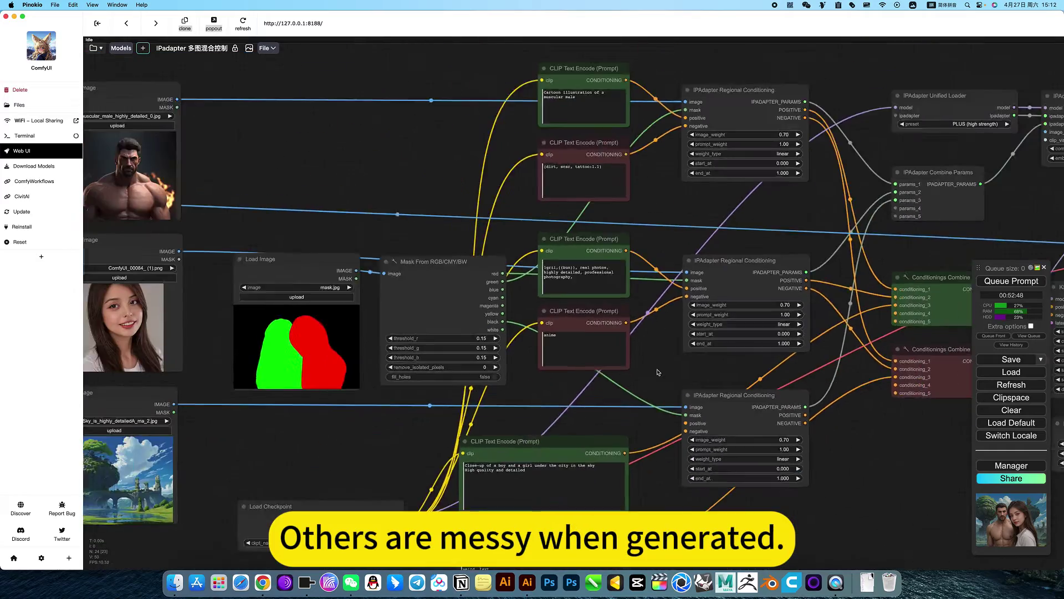
{"action": "left_click_drag", "start_coordinate": [672, 323], "coordinate": [698, 288]}
{"action": "scroll", "coordinate": [563, 369], "scroll_direction": "up", "scroll_amount": 4}
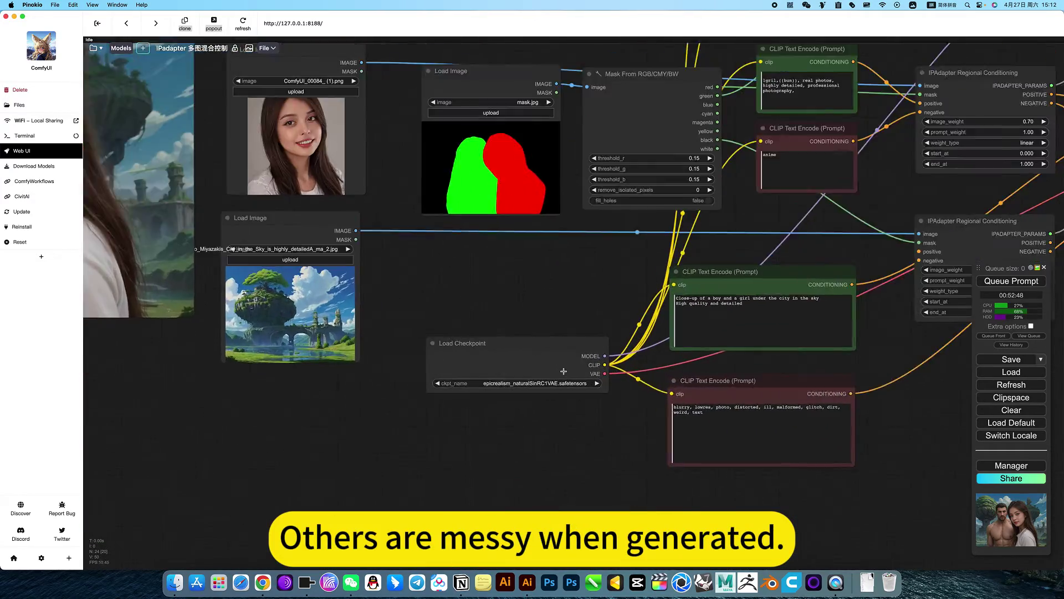
{"action": "scroll", "coordinate": [562, 369], "scroll_direction": "up", "scroll_amount": 4}
{"action": "scroll", "coordinate": [582, 358], "scroll_direction": "up", "scroll_amount": 4}
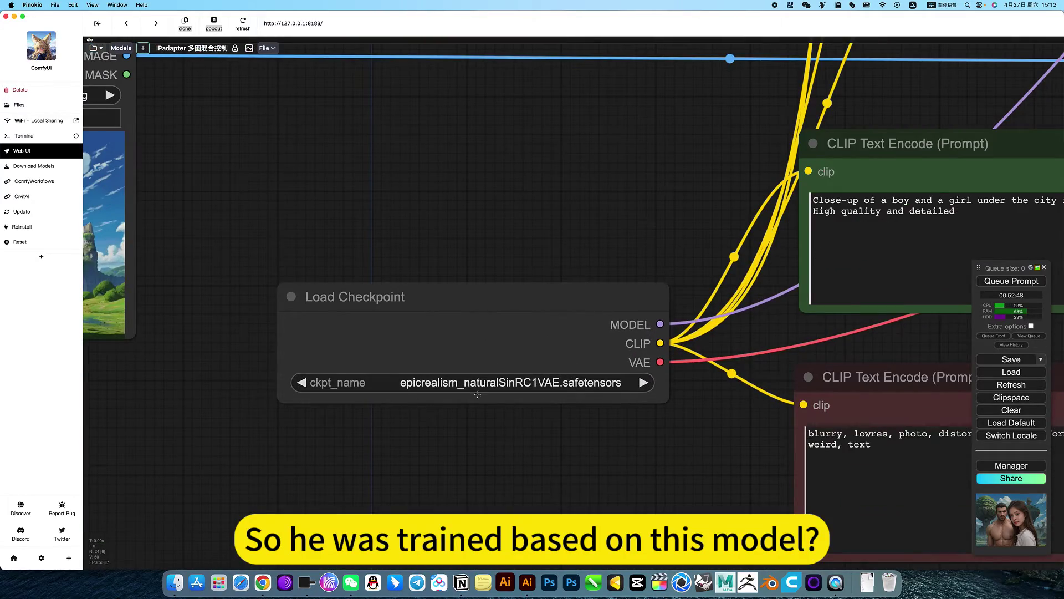
{"action": "scroll", "coordinate": [443, 388], "scroll_direction": "up", "scroll_amount": 4}
{"action": "scroll", "coordinate": [416, 389], "scroll_direction": "up", "scroll_amount": 4}
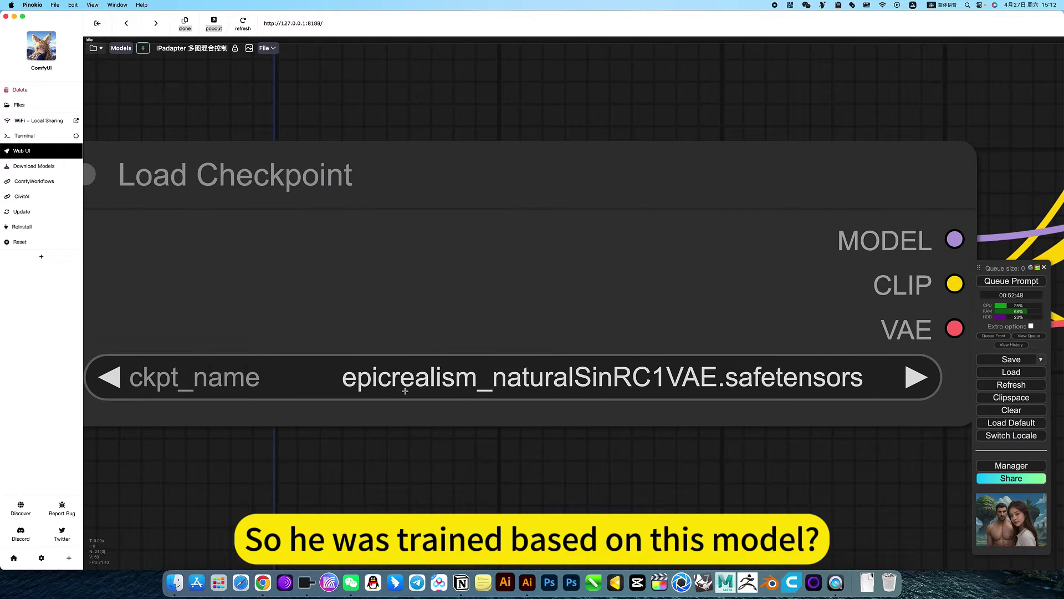
{"action": "scroll", "coordinate": [375, 414], "scroll_direction": "up", "scroll_amount": 3}
{"action": "scroll", "coordinate": [369, 390], "scroll_direction": "up", "scroll_amount": 4}
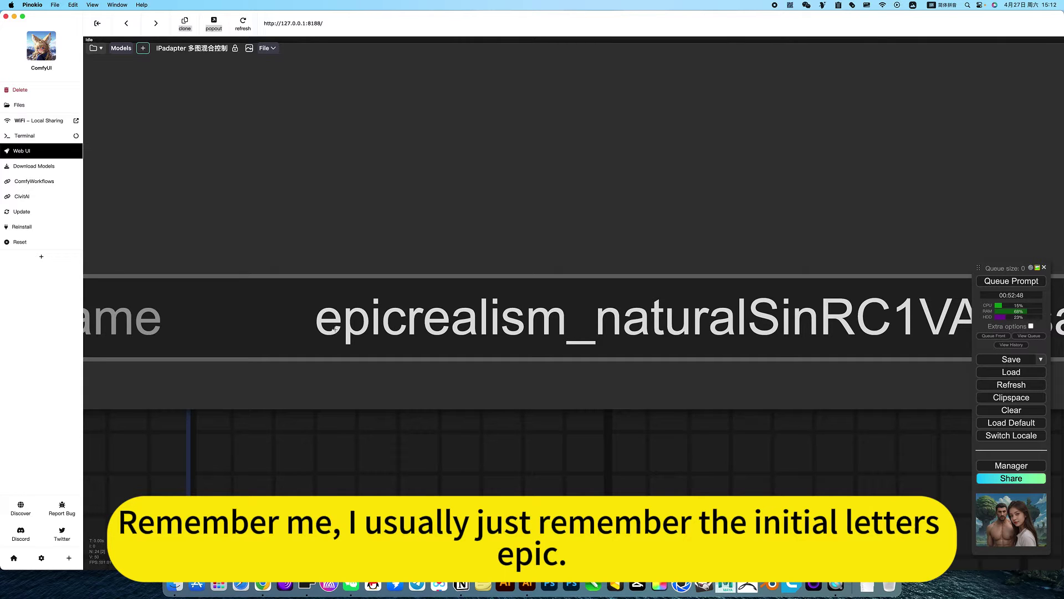
{"action": "scroll", "coordinate": [429, 418], "scroll_direction": "down", "scroll_amount": 2}
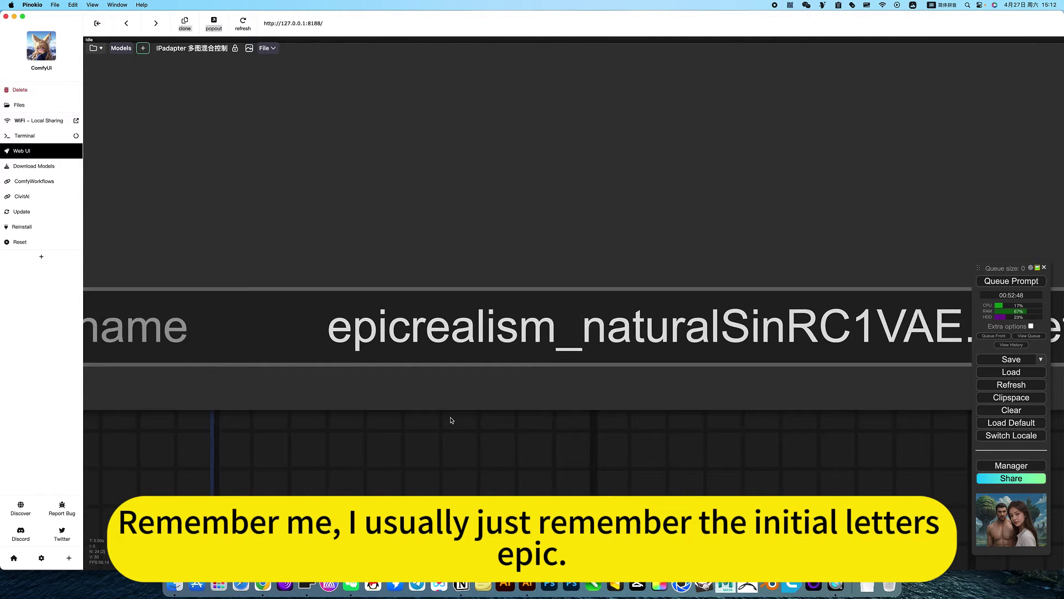
{"action": "scroll", "coordinate": [420, 383], "scroll_direction": "down", "scroll_amount": 4}
{"action": "scroll", "coordinate": [590, 366], "scroll_direction": "down", "scroll_amount": 3}
{"action": "scroll", "coordinate": [632, 383], "scroll_direction": "down", "scroll_amount": 3}
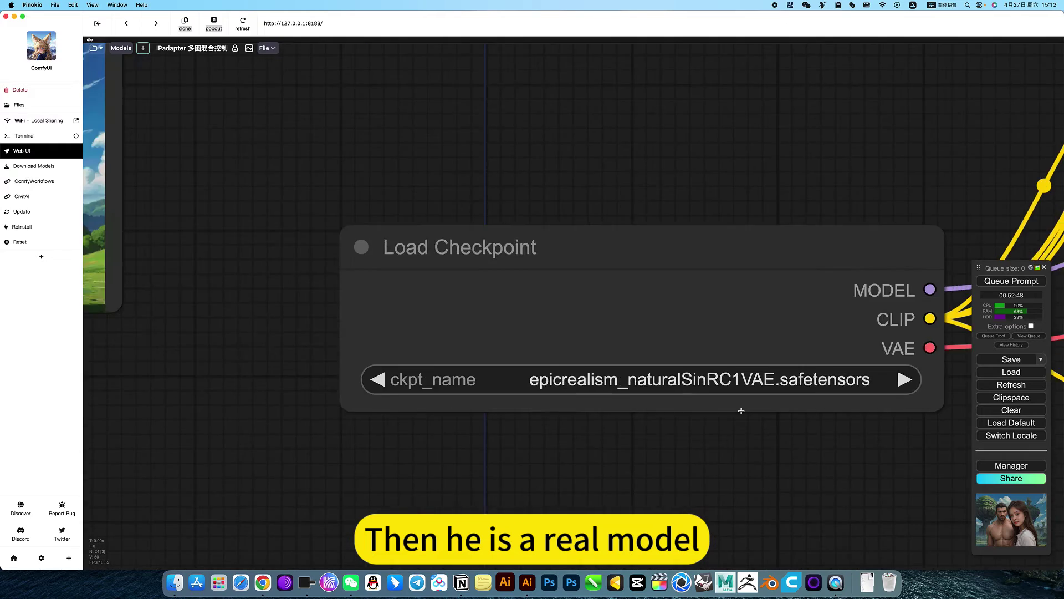
{"action": "scroll", "coordinate": [682, 408], "scroll_direction": "down", "scroll_amount": 3}
{"action": "scroll", "coordinate": [729, 432], "scroll_direction": "down", "scroll_amount": 2}
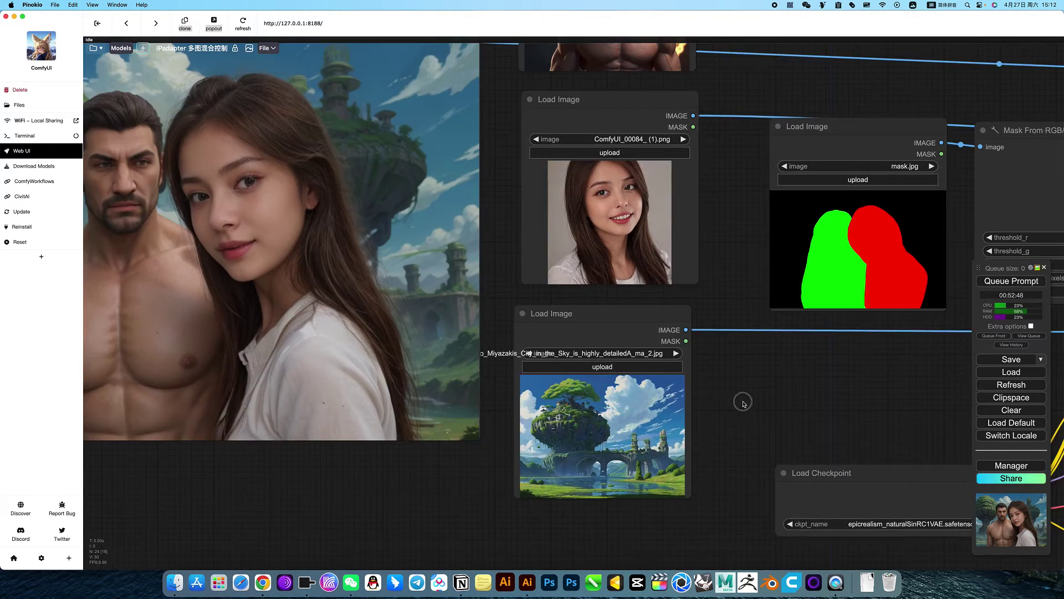
{"action": "scroll", "coordinate": [743, 403], "scroll_direction": "down", "scroll_amount": 4}
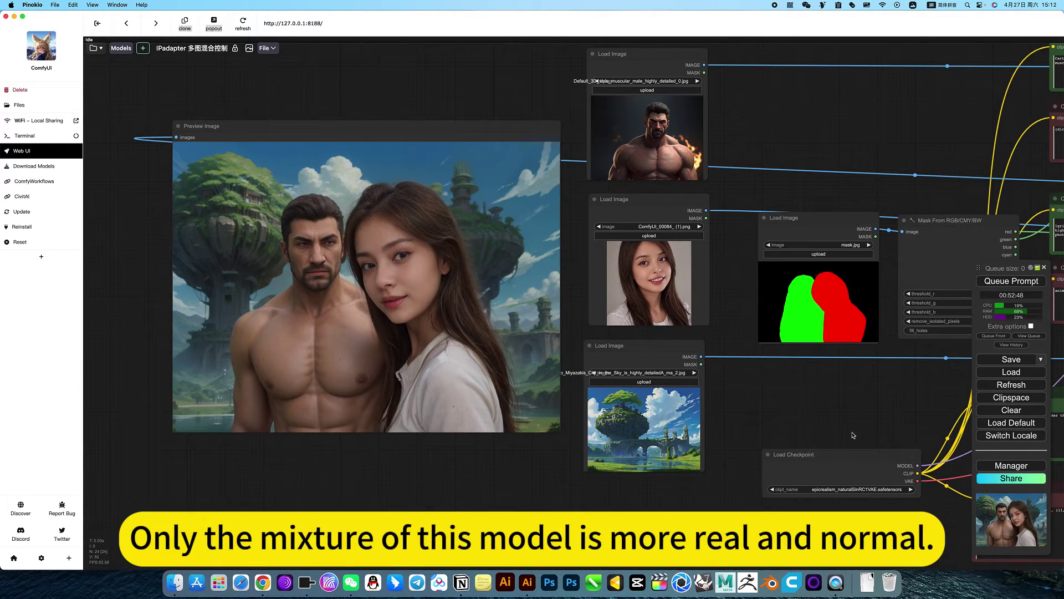
{"action": "left_click_drag", "start_coordinate": [765, 409], "coordinate": [734, 437]}
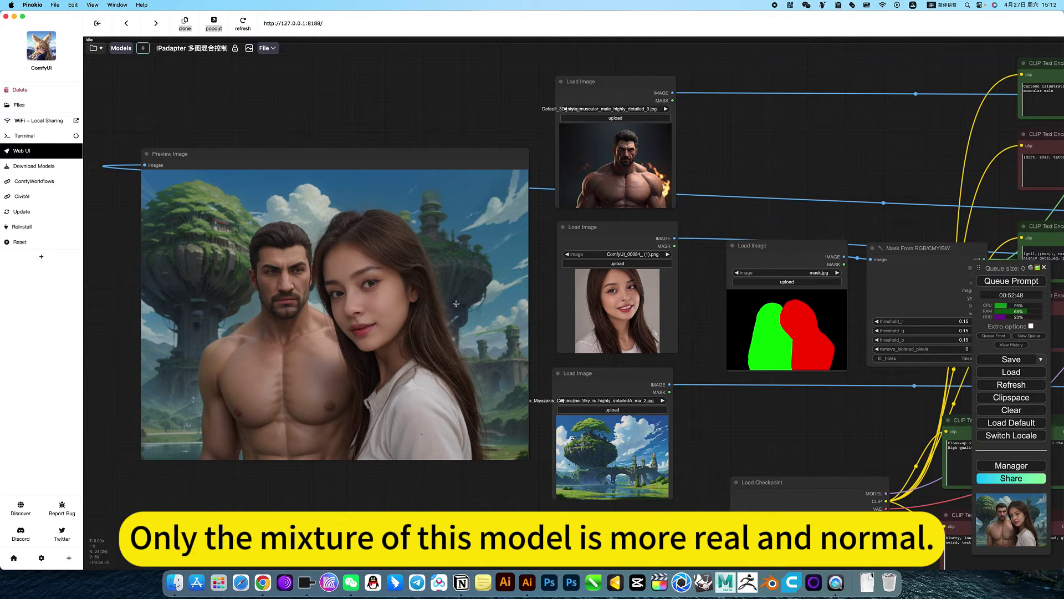
{"action": "mouse_move", "coordinate": [875, 448]}
{"action": "left_mouse_down"}
{"action": "mouse_move", "coordinate": [716, 446]}
{"action": "mouse_move", "coordinate": [772, 436]}
{"action": "left_mouse_up"}
{"action": "left_click_drag", "start_coordinate": [58, 330], "coordinate": [270, 329]}
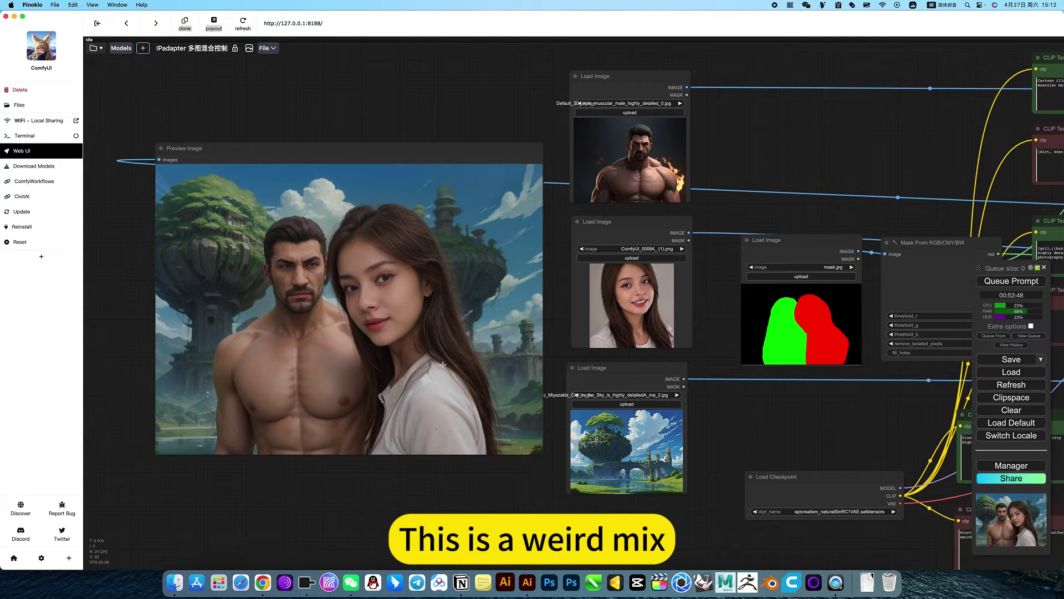
{"action": "scroll", "coordinate": [607, 500], "scroll_direction": "down", "scroll_amount": 3}
{"action": "scroll", "coordinate": [607, 500], "scroll_direction": "down", "scroll_amount": 3}
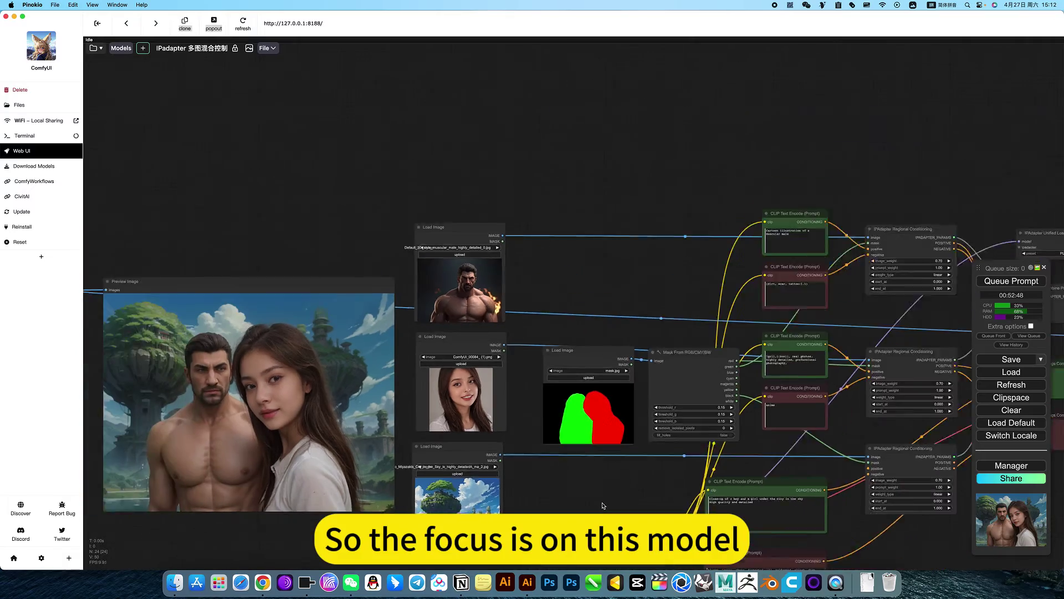
{"action": "scroll", "coordinate": [616, 482], "scroll_direction": "down", "scroll_amount": 2}
{"action": "scroll", "coordinate": [608, 457], "scroll_direction": "down", "scroll_amount": 2}
{"action": "left_click_drag", "start_coordinate": [607, 456], "coordinate": [591, 463]}
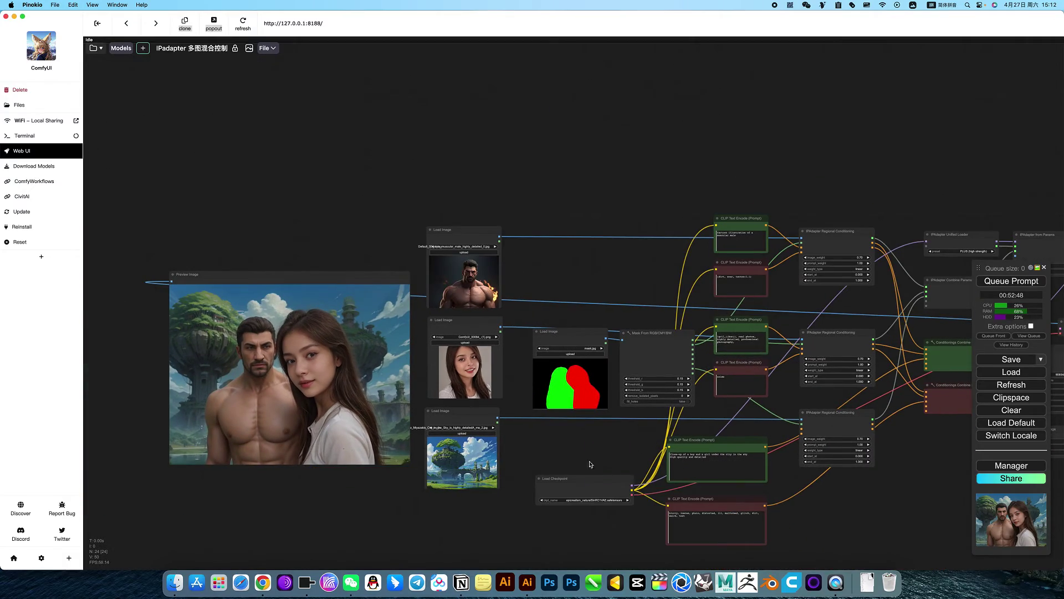
View the Cephalon Cloud app catalog in Chrome, then return to the ComfyUI workflow.
{"action": "key", "text": "ctrl+Up"}
{"action": "left_click", "coordinate": [350, 192]}
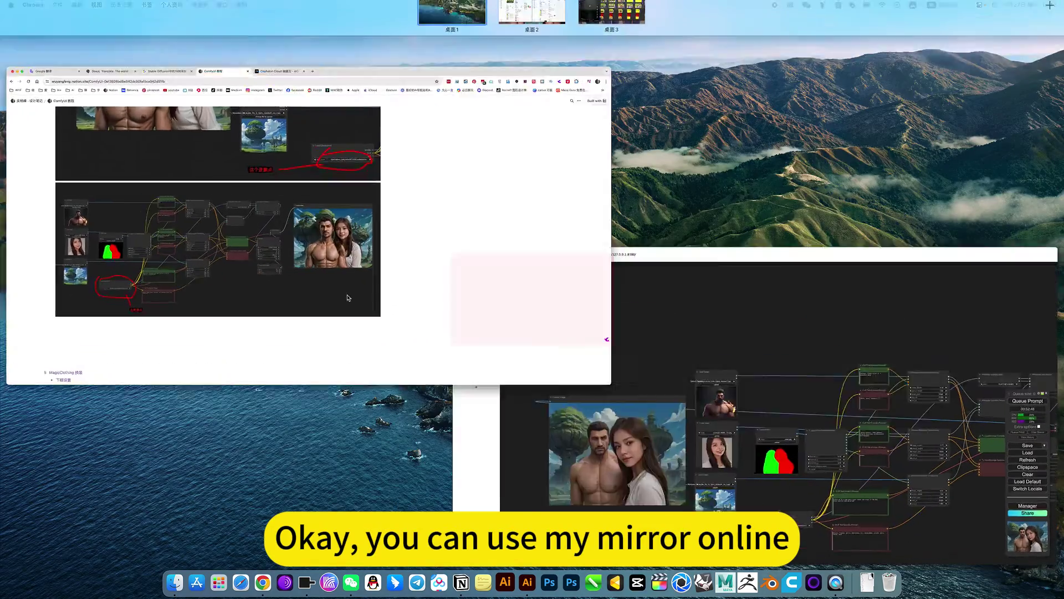
{"action": "left_click", "coordinate": [453, 18]}
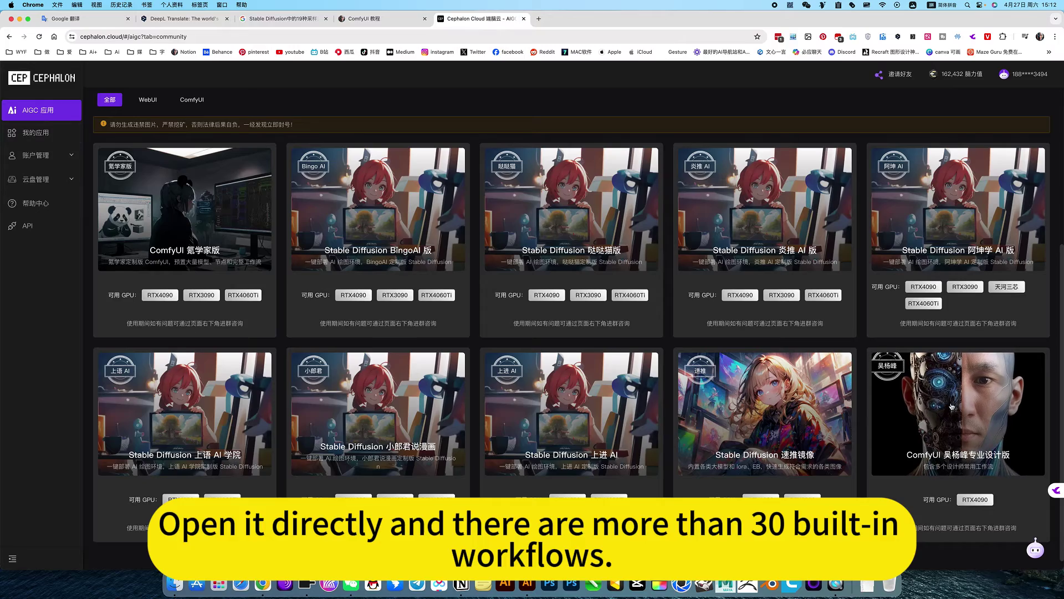
{"action": "key", "text": "super+Tab"}
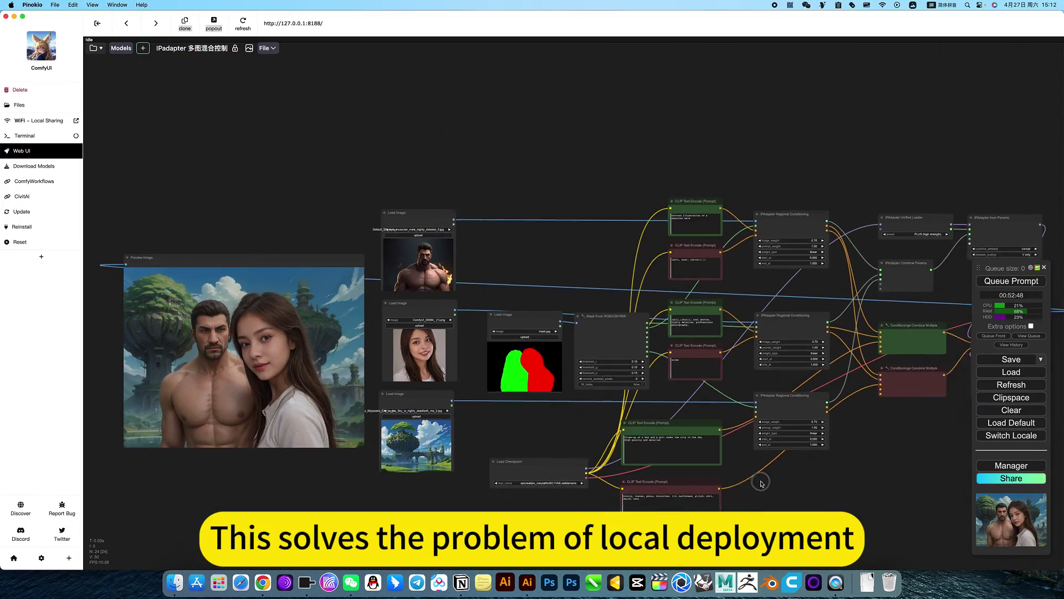
{"action": "scroll", "coordinate": [832, 505], "scroll_direction": "down", "scroll_amount": 3}
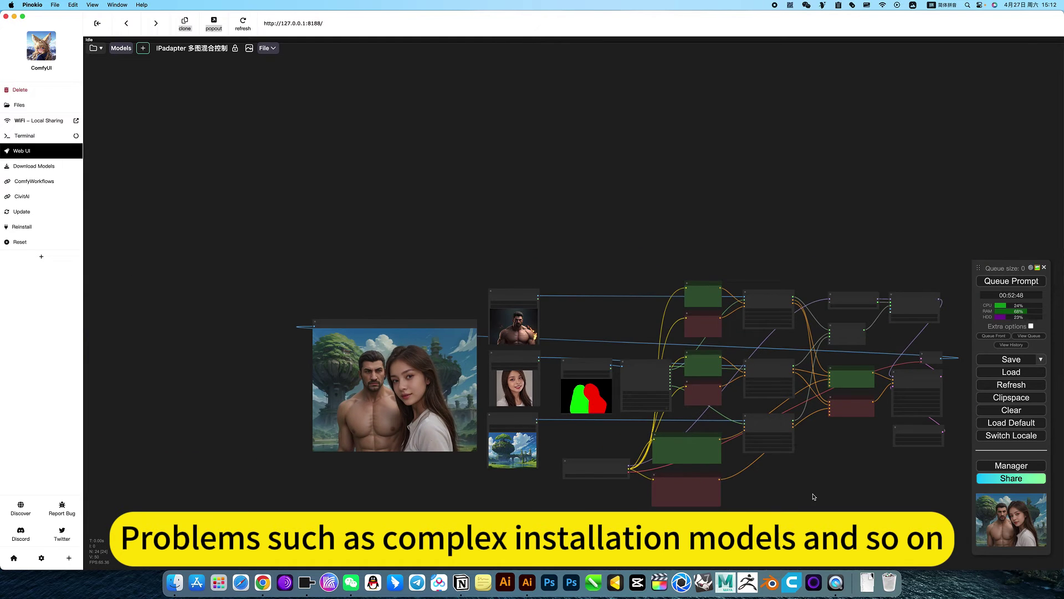
{"action": "scroll", "coordinate": [798, 492], "scroll_direction": "up", "scroll_amount": 2}
{"action": "scroll", "coordinate": [783, 483], "scroll_direction": "up", "scroll_amount": 5}
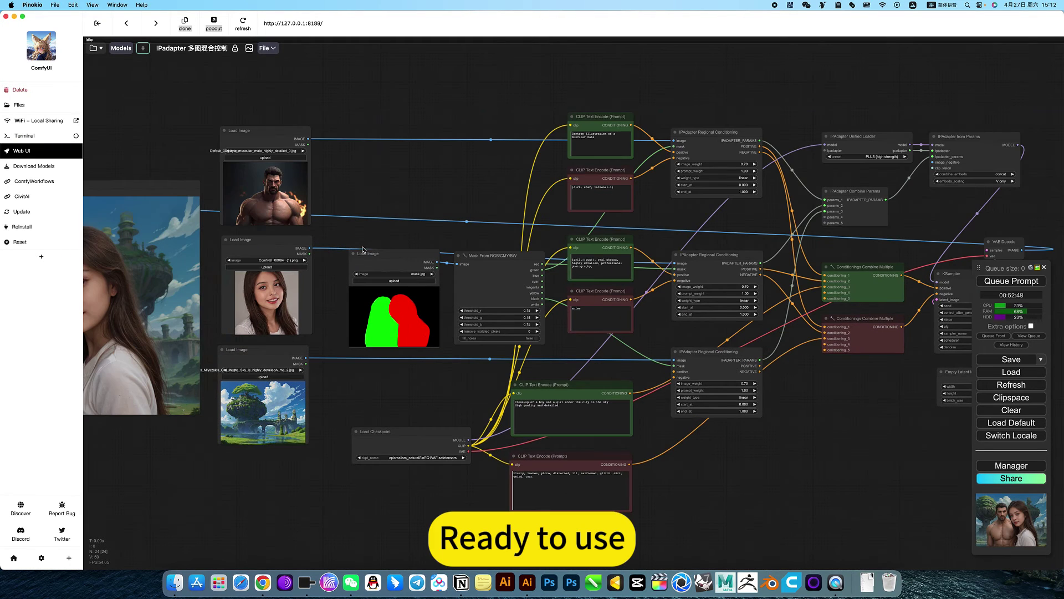
{"action": "left_click", "coordinate": [94, 48]}
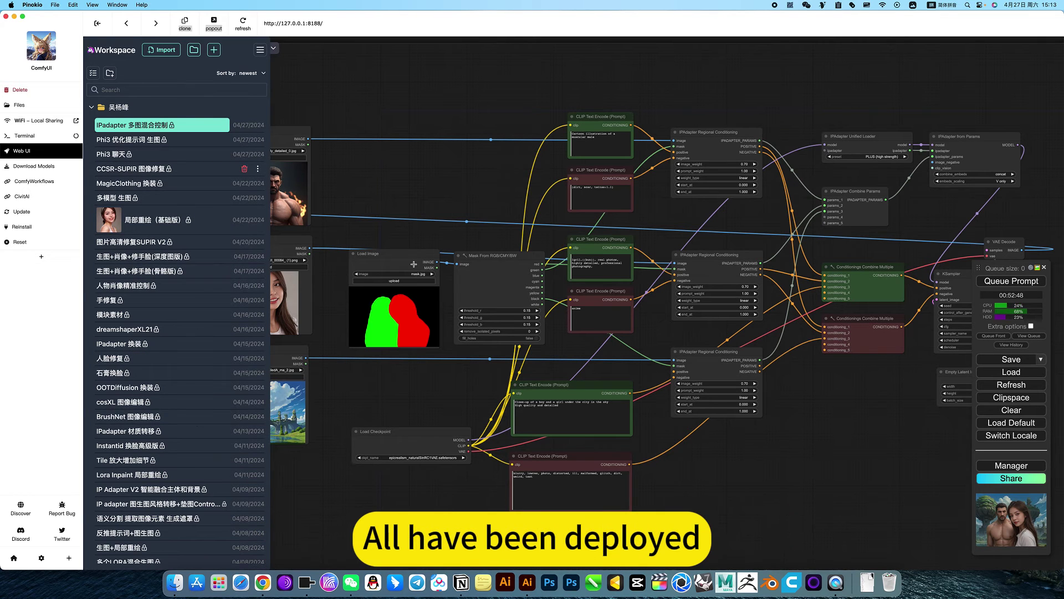
{"action": "left_click", "coordinate": [556, 463]}
{"action": "scroll", "coordinate": [449, 466], "scroll_direction": "up", "scroll_amount": 4}
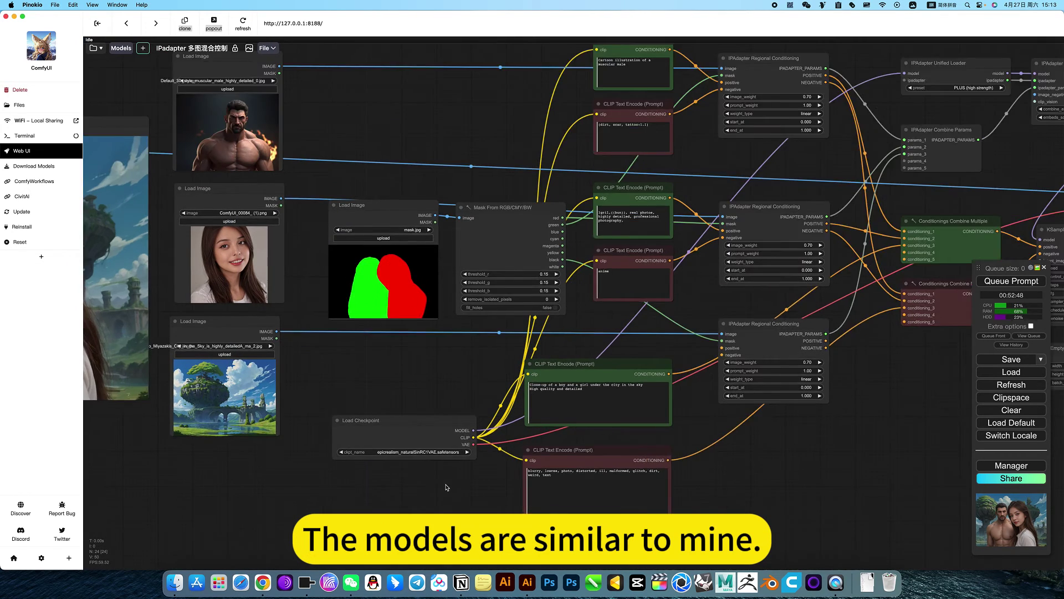
{"action": "left_click", "coordinate": [441, 442]}
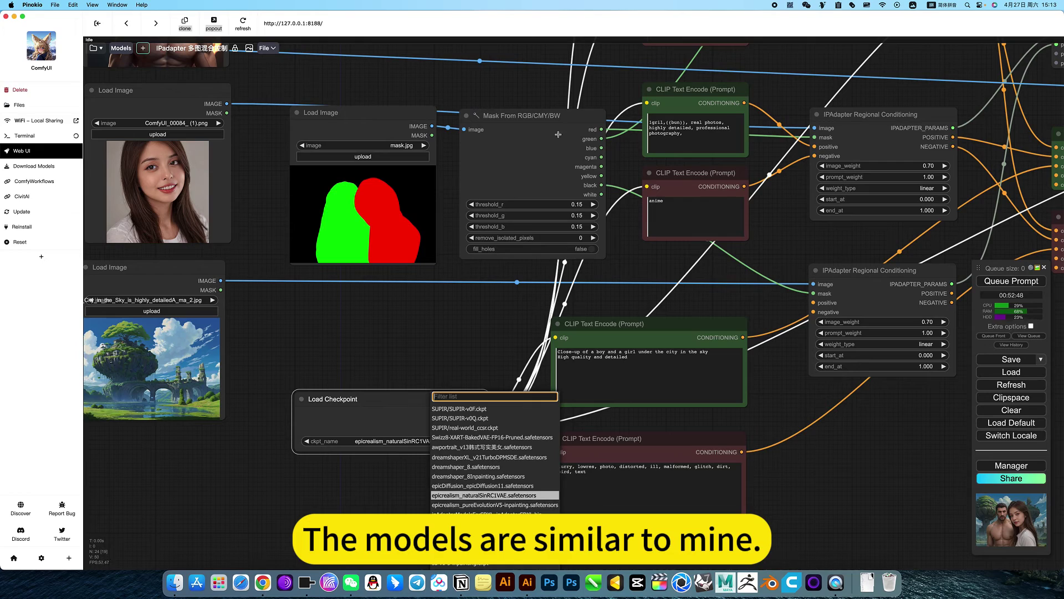
{"action": "left_click", "coordinate": [860, 432]}
{"action": "left_click_drag", "start_coordinate": [859, 432], "coordinate": [619, 459]}
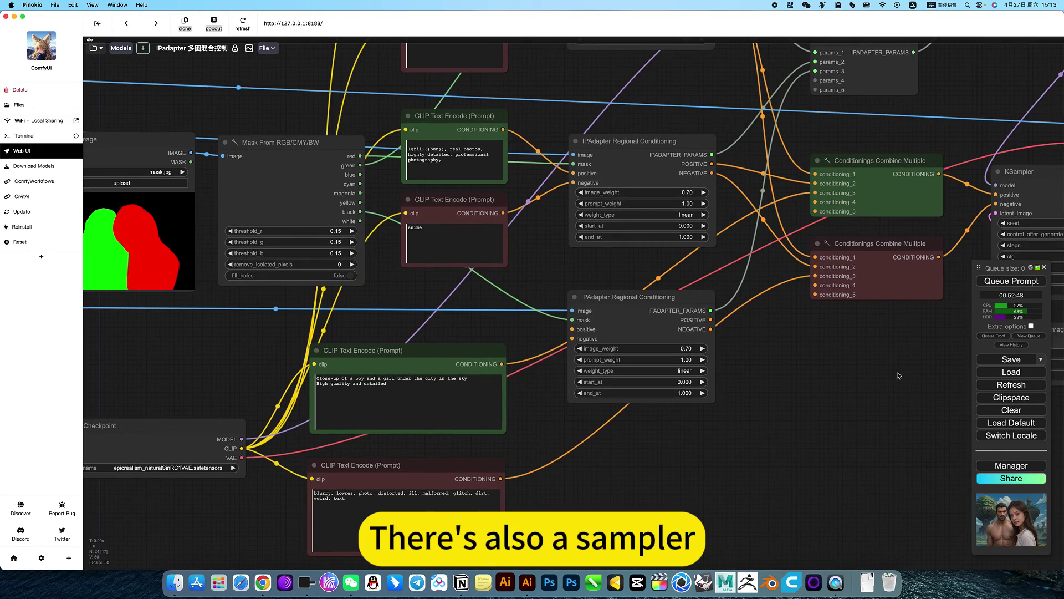
{"action": "scroll", "coordinate": [898, 377], "scroll_direction": "down", "scroll_amount": 3}
{"action": "scroll", "coordinate": [815, 391], "scroll_direction": "down", "scroll_amount": 3}
{"action": "scroll", "coordinate": [798, 408], "scroll_direction": "down", "scroll_amount": 3}
{"action": "scroll", "coordinate": [793, 420], "scroll_direction": "down", "scroll_amount": 2}
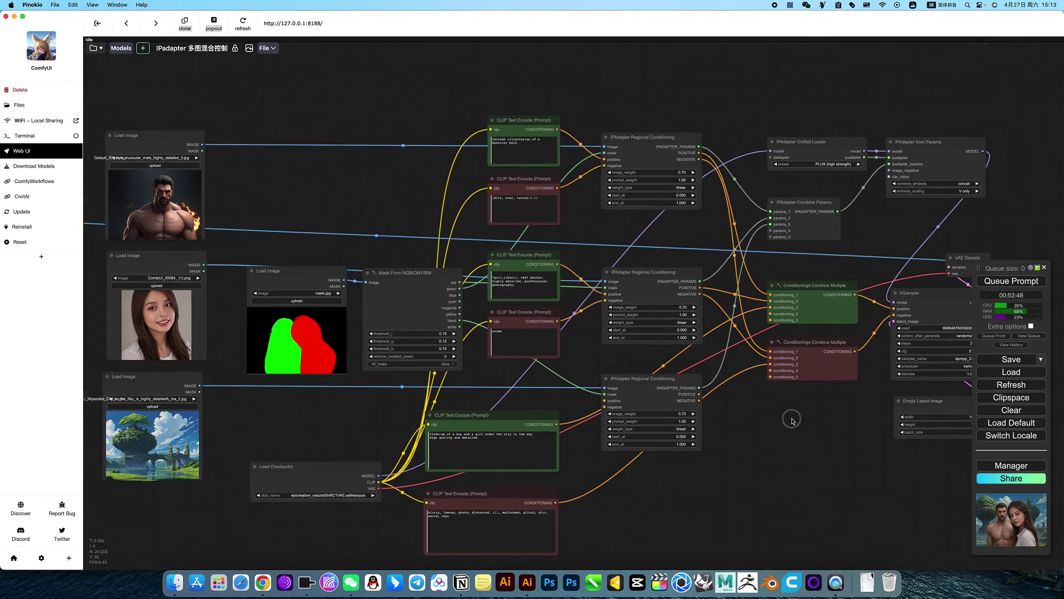
{"action": "left_click_drag", "start_coordinate": [793, 420], "coordinate": [806, 422]}
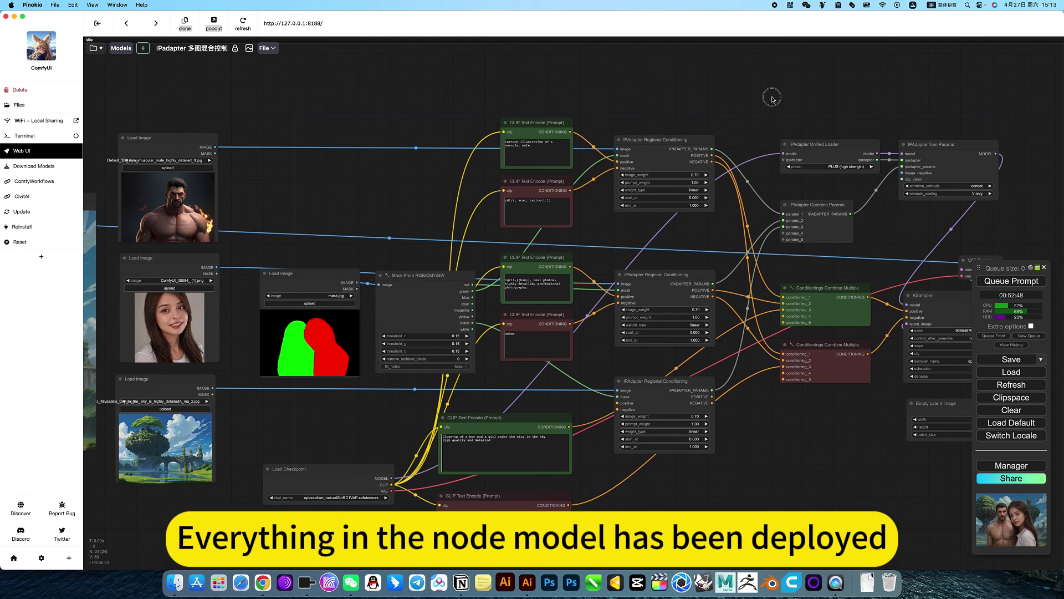
{"action": "mouse_move", "coordinate": [331, 179]}
{"action": "left_mouse_down"}
{"action": "mouse_move", "coordinate": [552, 194]}
{"action": "mouse_move", "coordinate": [737, 189]}
{"action": "left_mouse_up"}
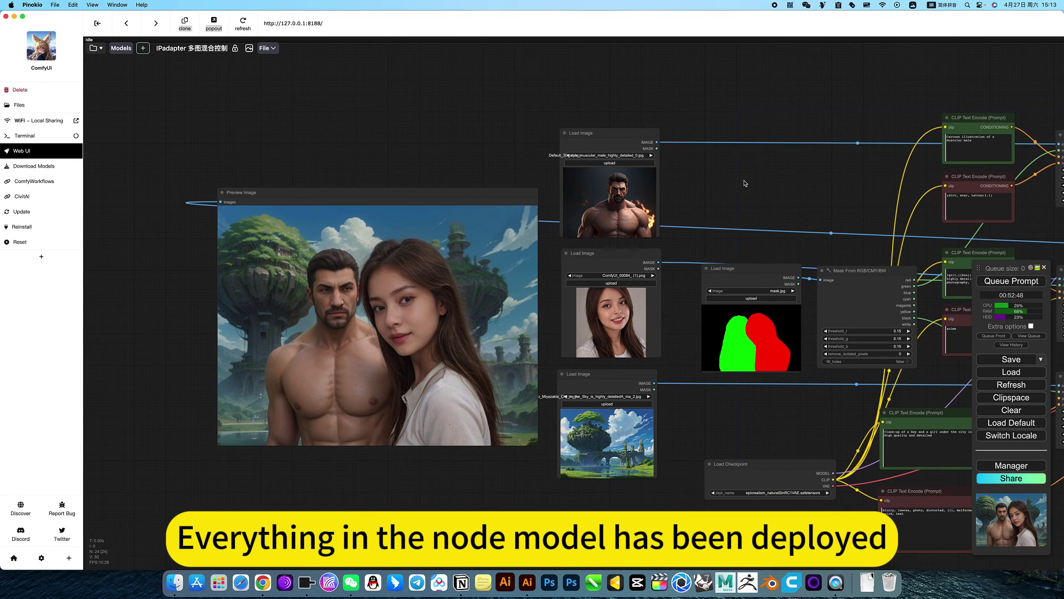